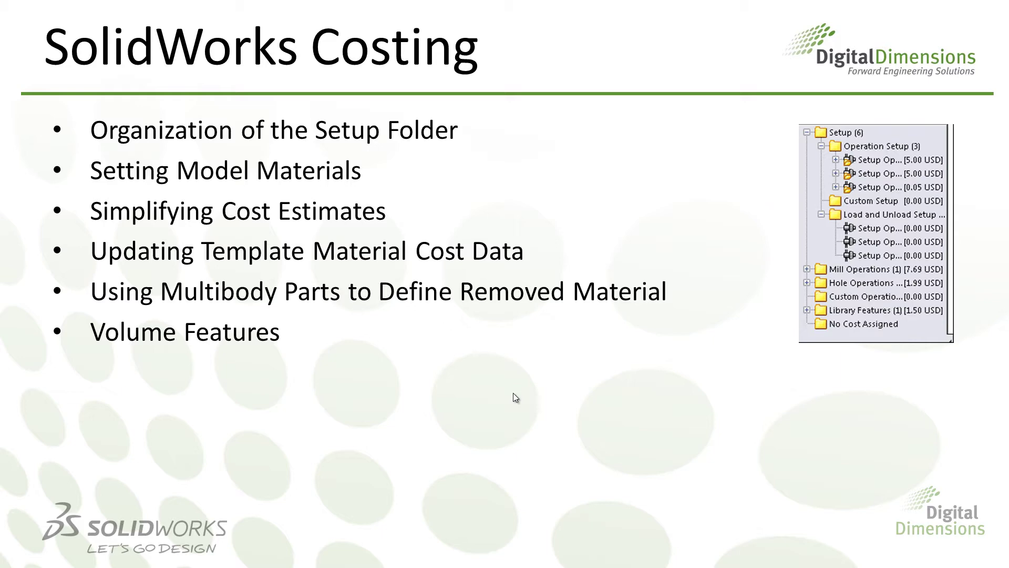
Switch from the slide show to SolidWorks, showing the sheet-metal part's 21.22 USD estimate
key("alt+Tab")
left_click(491, 273)
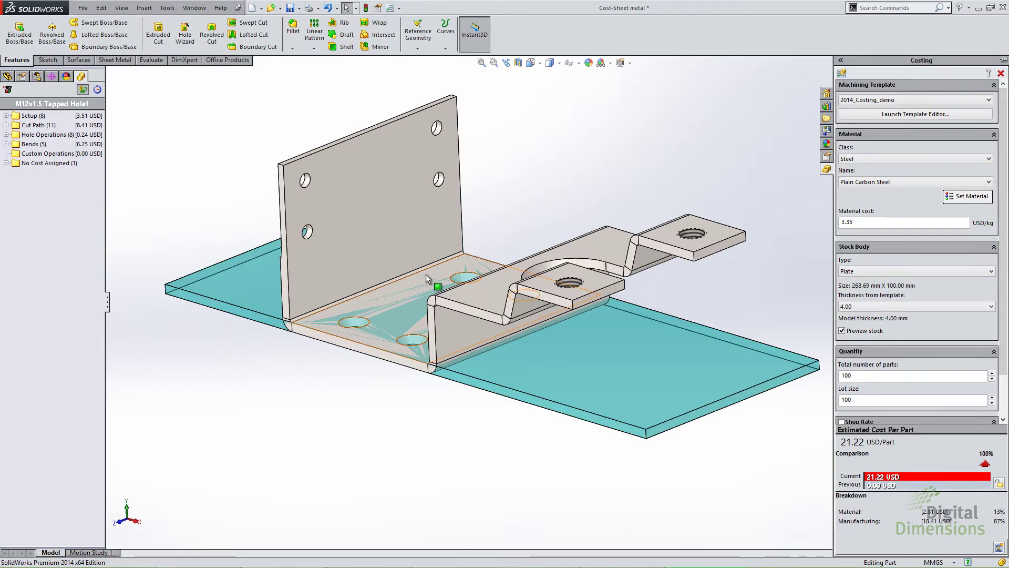
Expand Setup, Operation Setup and Load and Unload Setup in the costing tree, then return to the slide
left_click(5, 115)
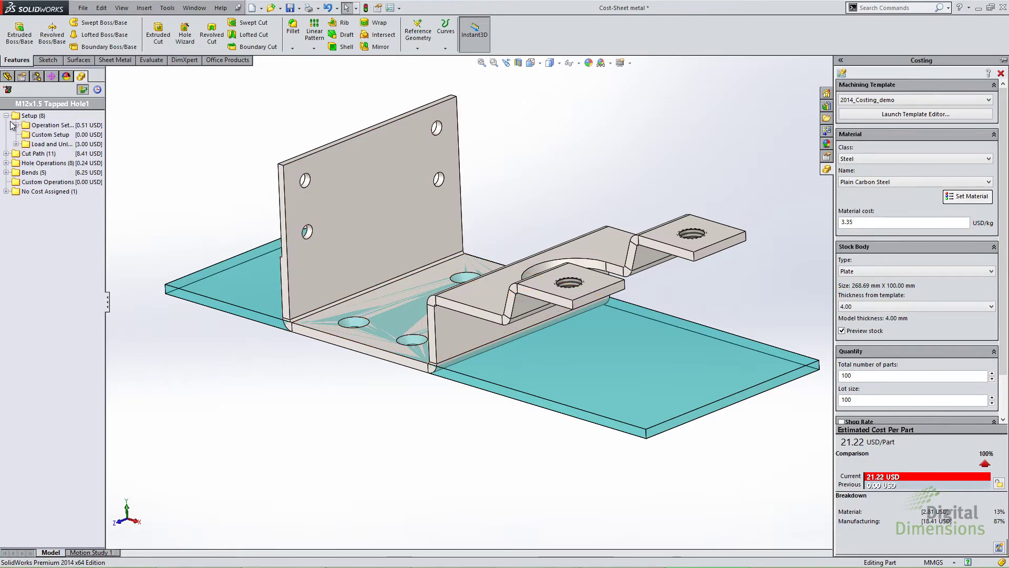
left_click(17, 125)
left_click(16, 182)
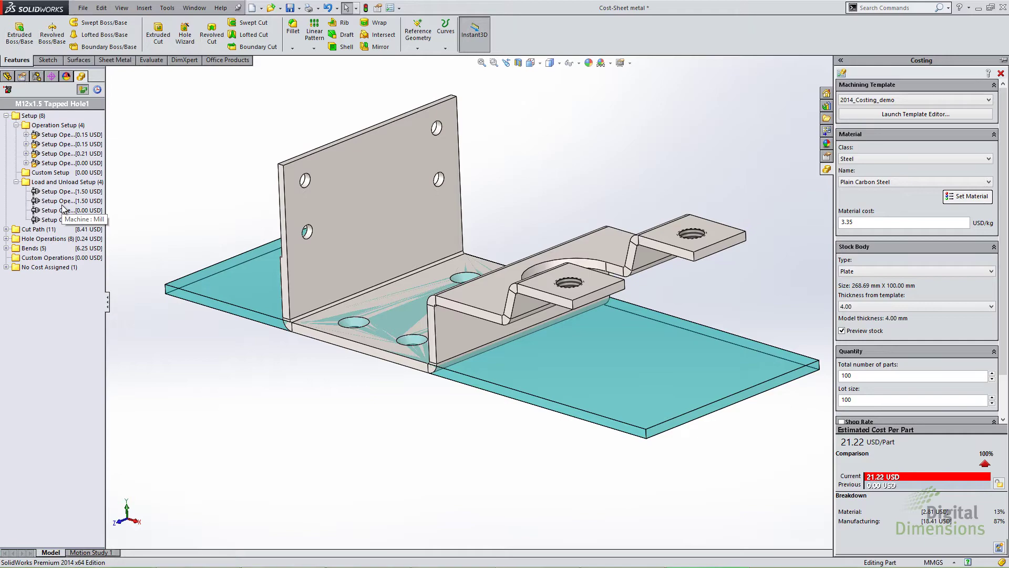
key("alt+Tab")
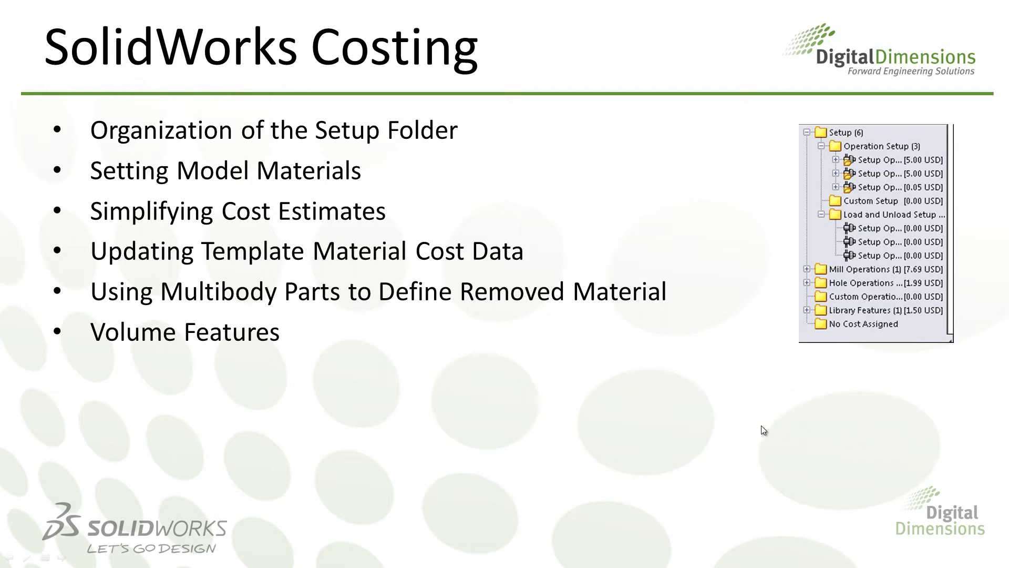
Return from the PowerPoint slide to the SolidWorks sheet-metal costing model
key("alt+Tab")
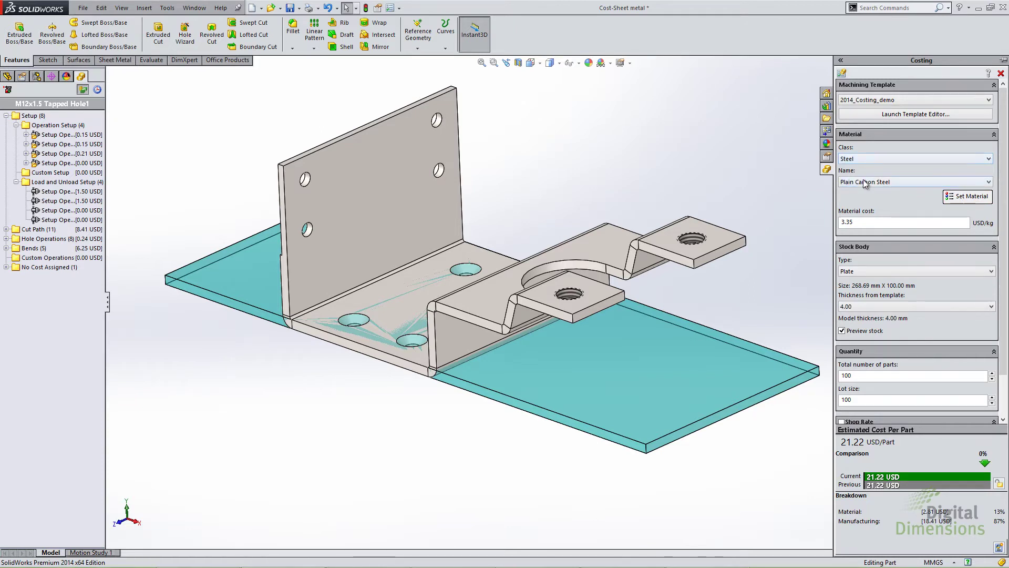
Apply Plain Carbon Steel as the part material, update the estimate, and check it in the feature tree
left_click(962, 195)
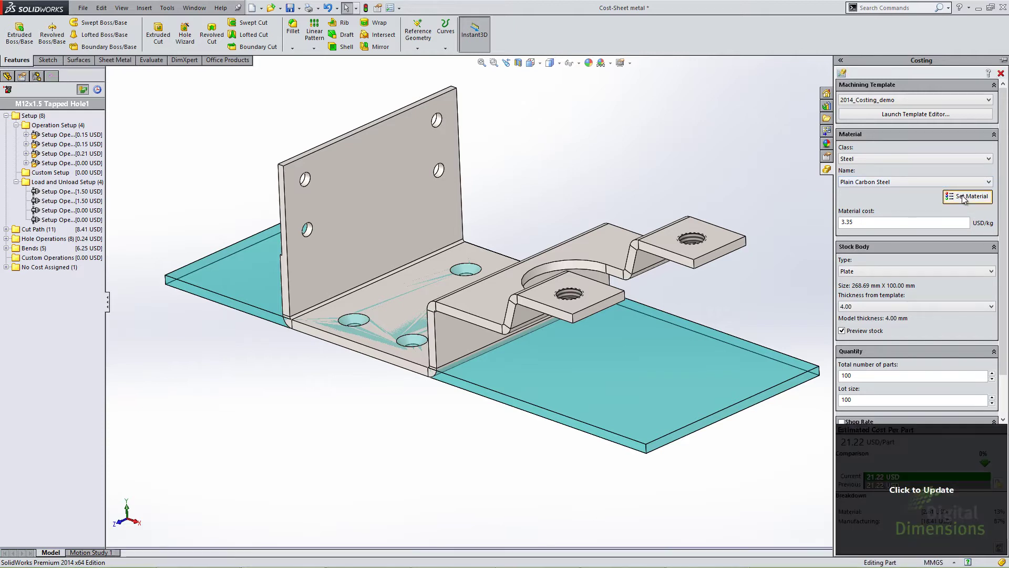
left_click(940, 474)
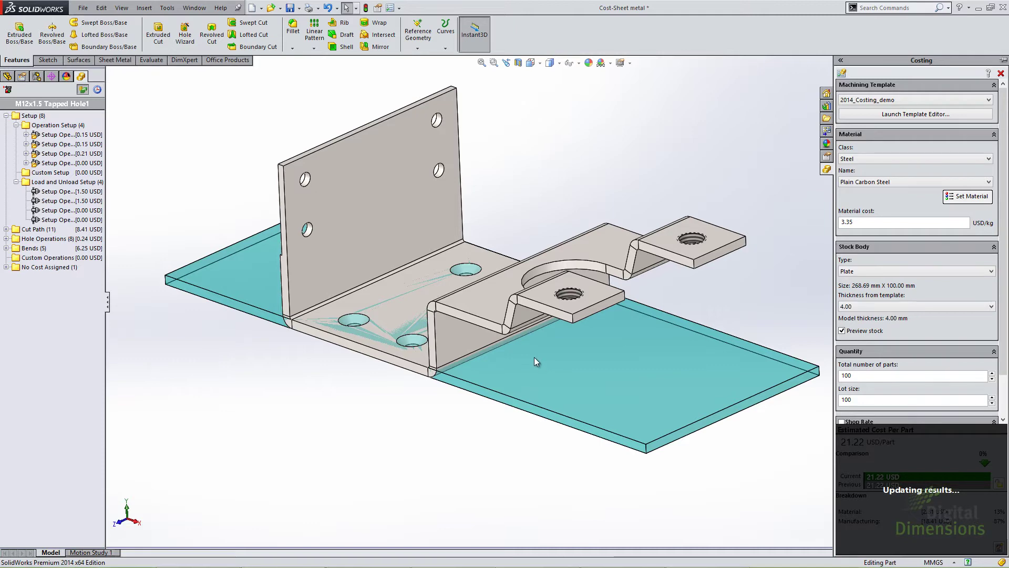
left_click(8, 79)
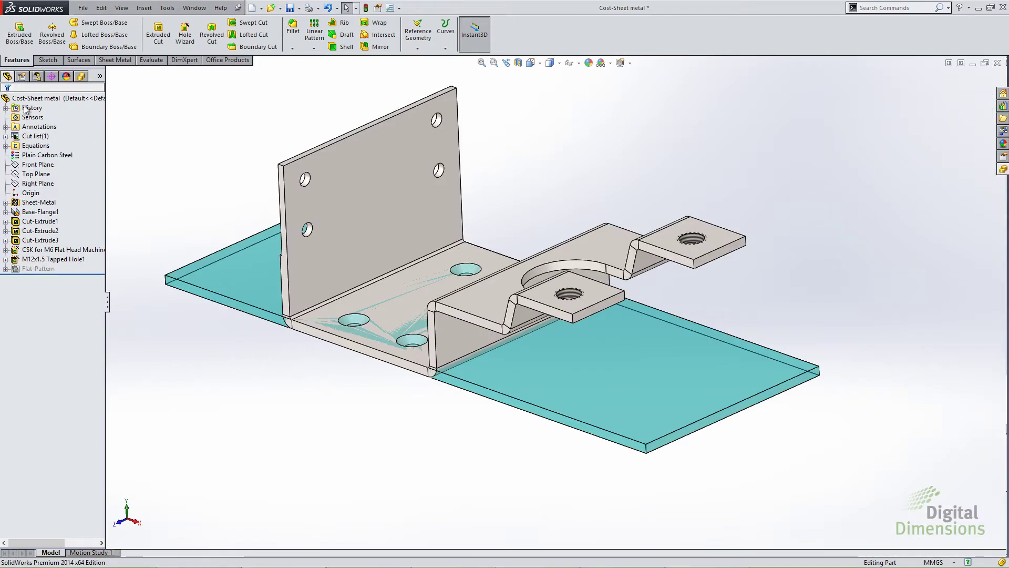
left_click(31, 155)
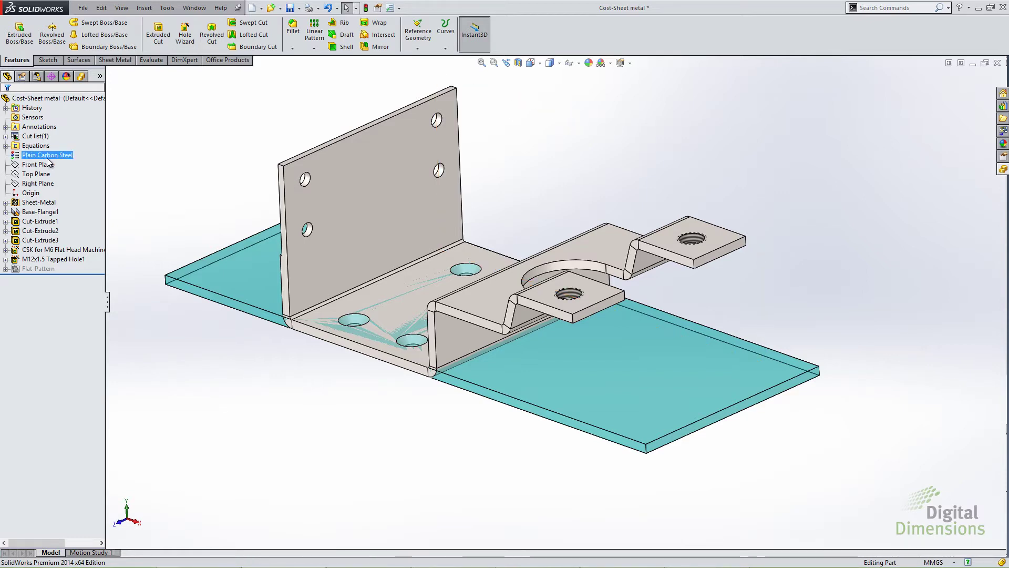
left_click(806, 175)
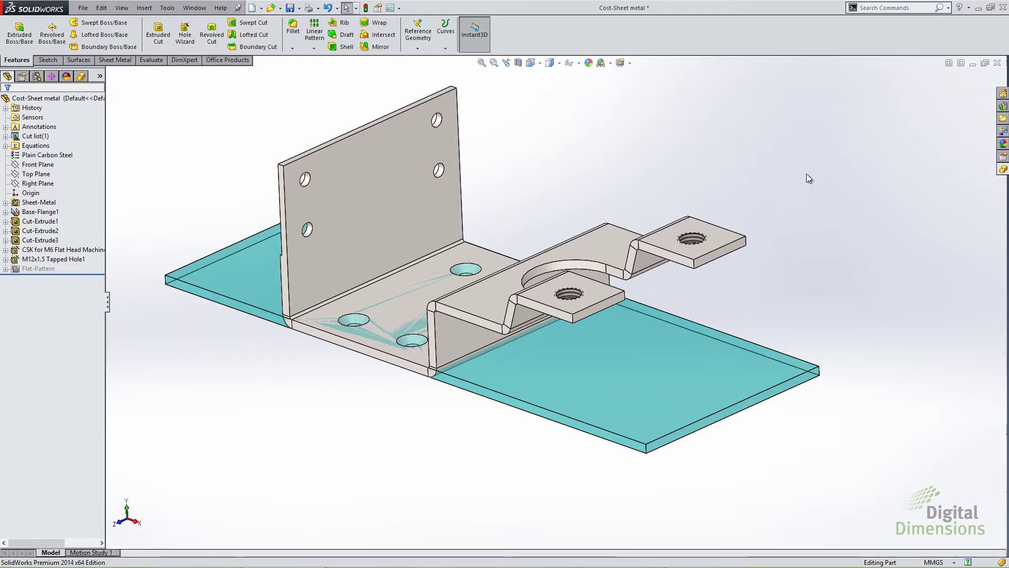
Review the template's Stock Material prices in the Costing Template Editor, then close the editor
left_click(1003, 169)
left_click(906, 116)
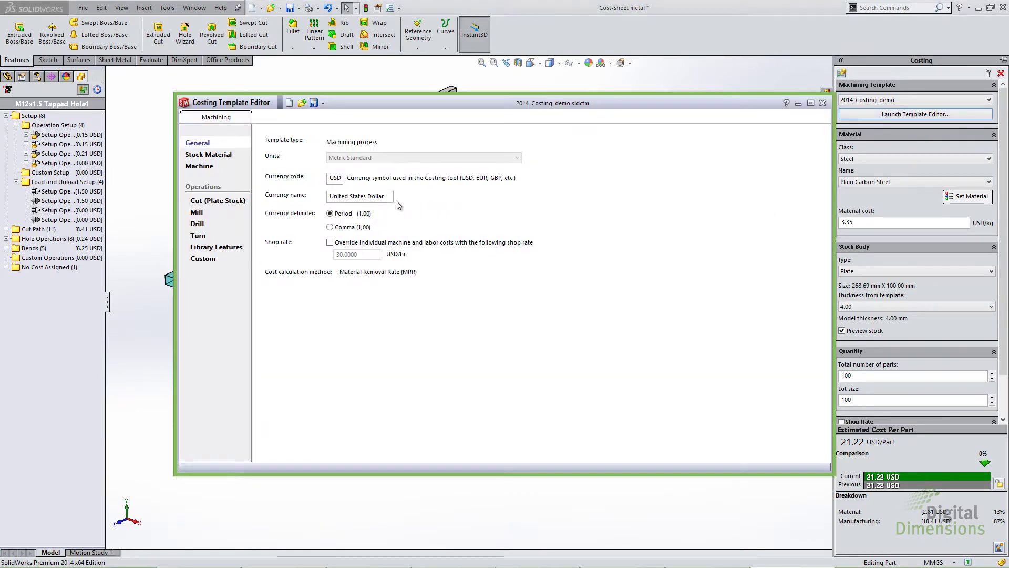
left_click(204, 155)
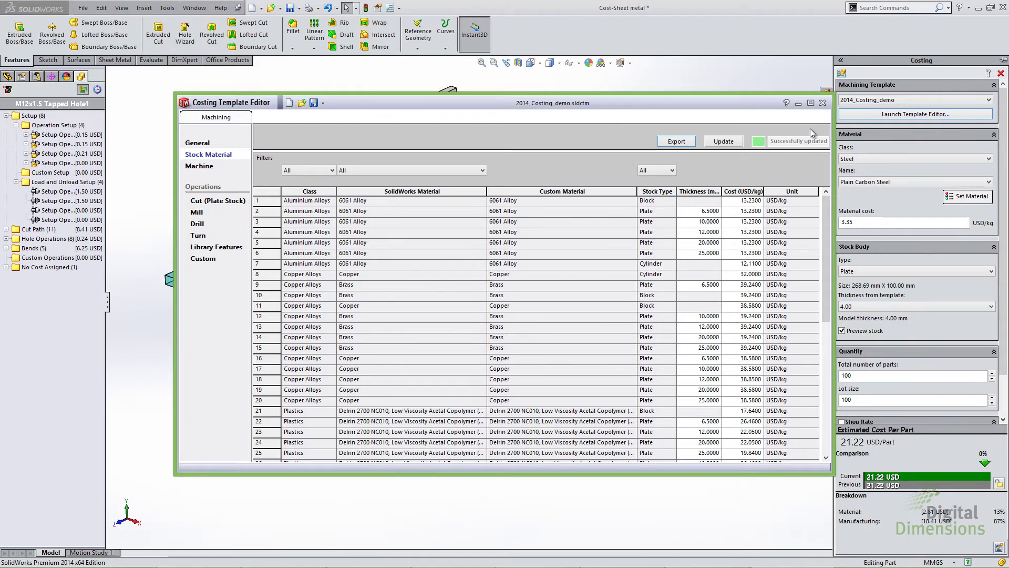
left_click(823, 103)
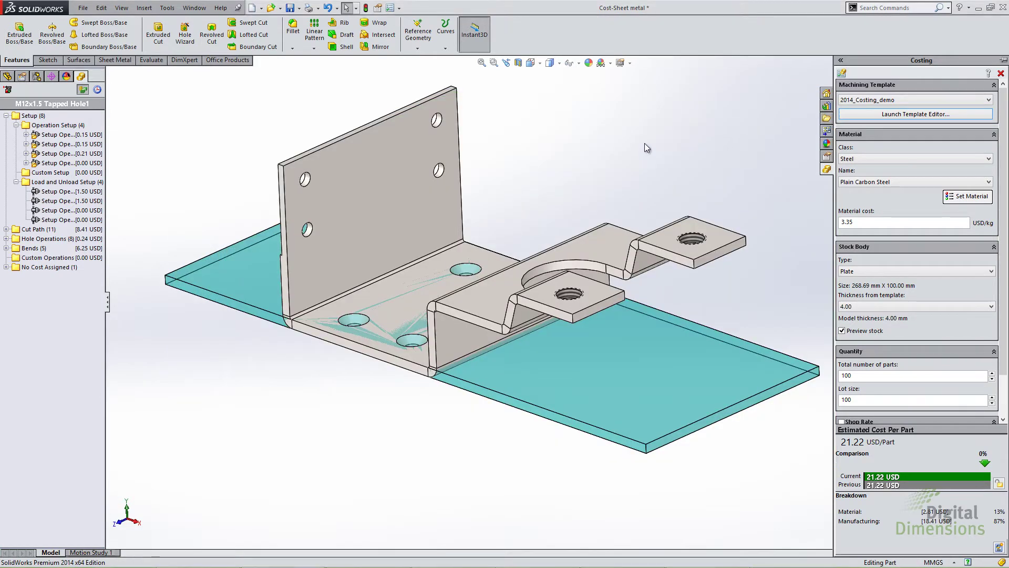
Pass through the slide show to the MILL2AX_1 milled part in SolidWorks
key("alt+Tab")
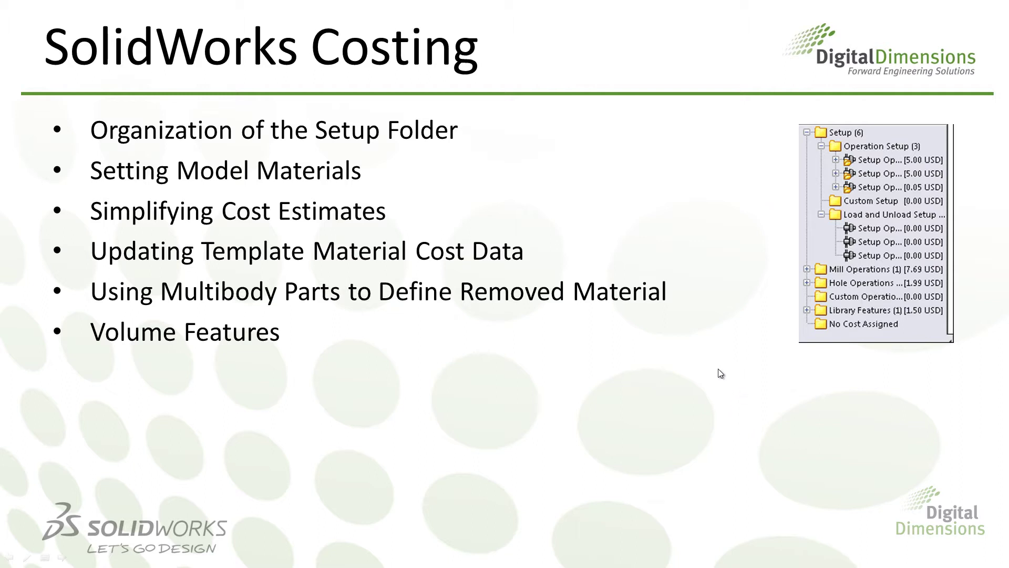
key("alt+Tab")
key("alt+Tab")
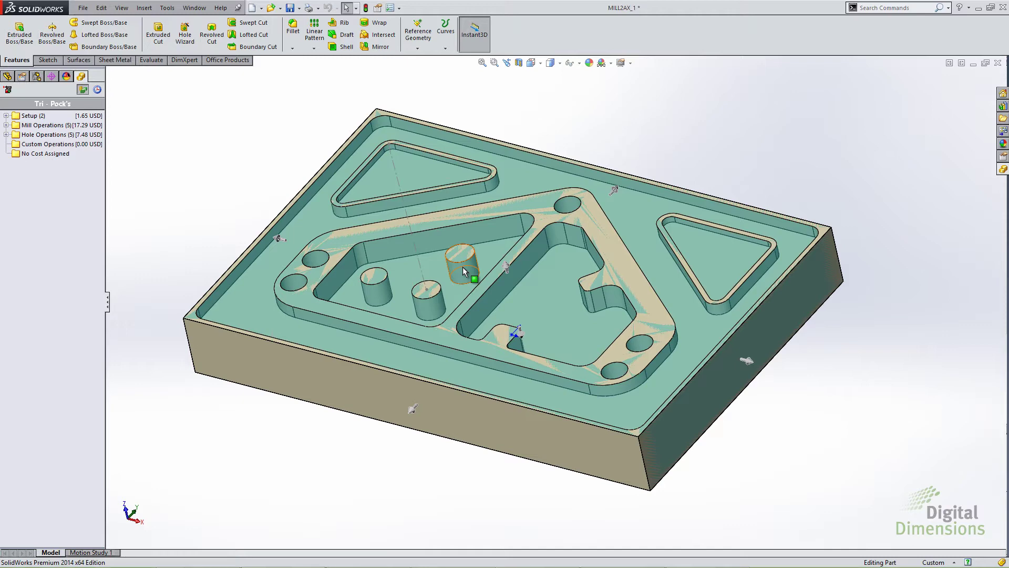
Set Costing Options to customizable volume feature recognition and list the default machining operations
left_click(1003, 169)
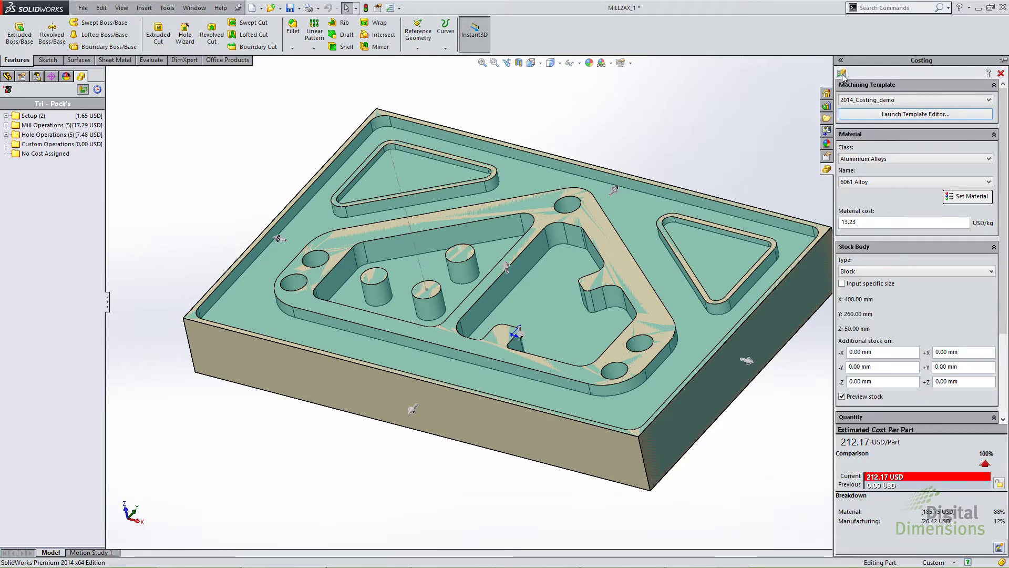
left_click(842, 73)
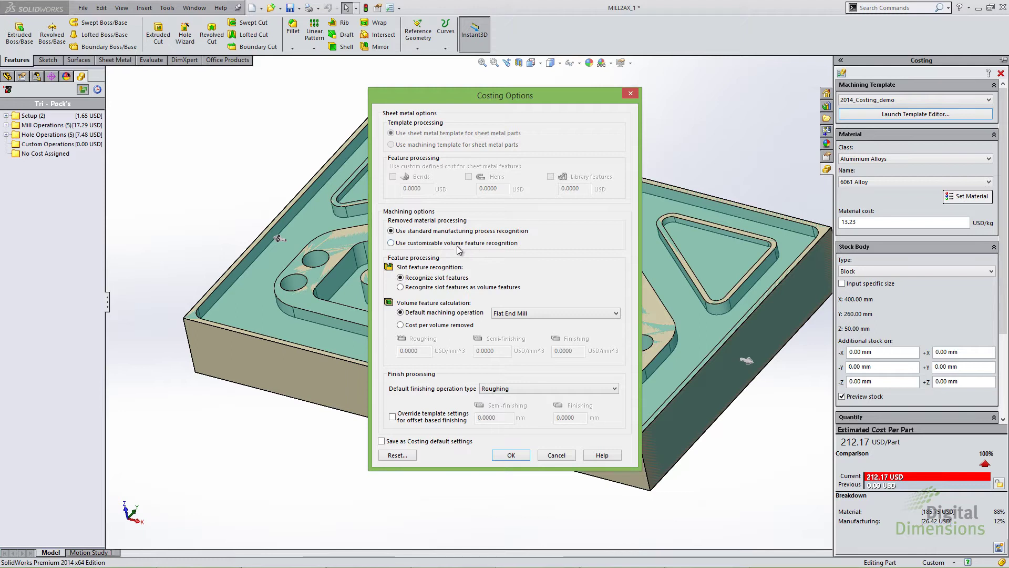
left_click(391, 244)
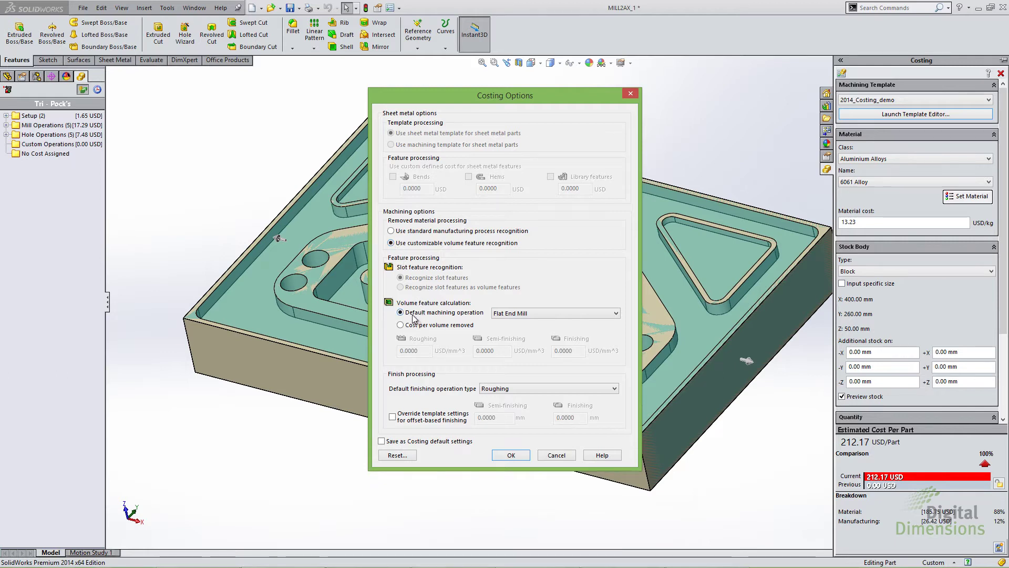
left_click(509, 313)
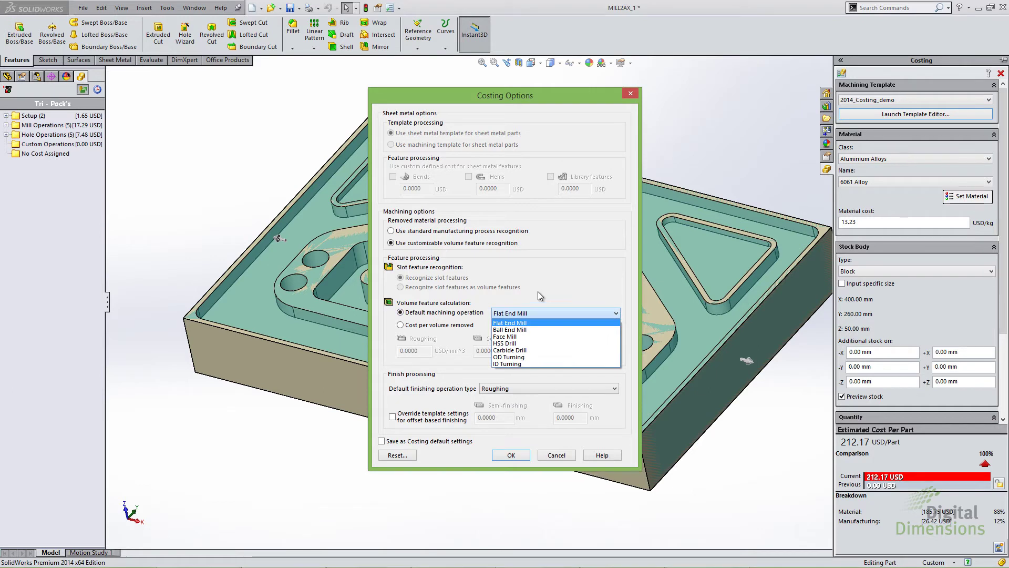
Keep Flat End Mill, try Cost per volume removed, then cancel the option changes
left_click(537, 292)
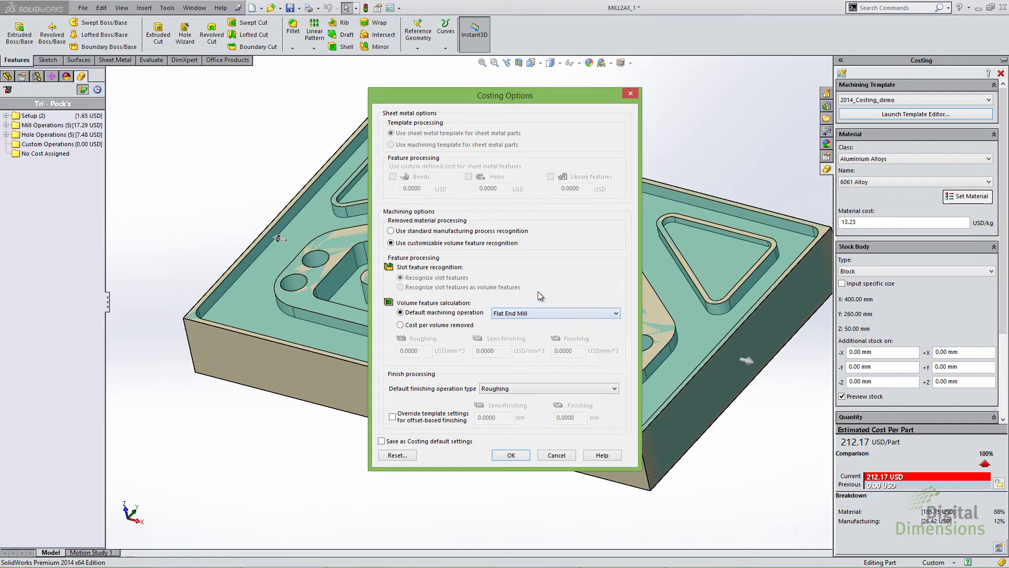
left_click(401, 326)
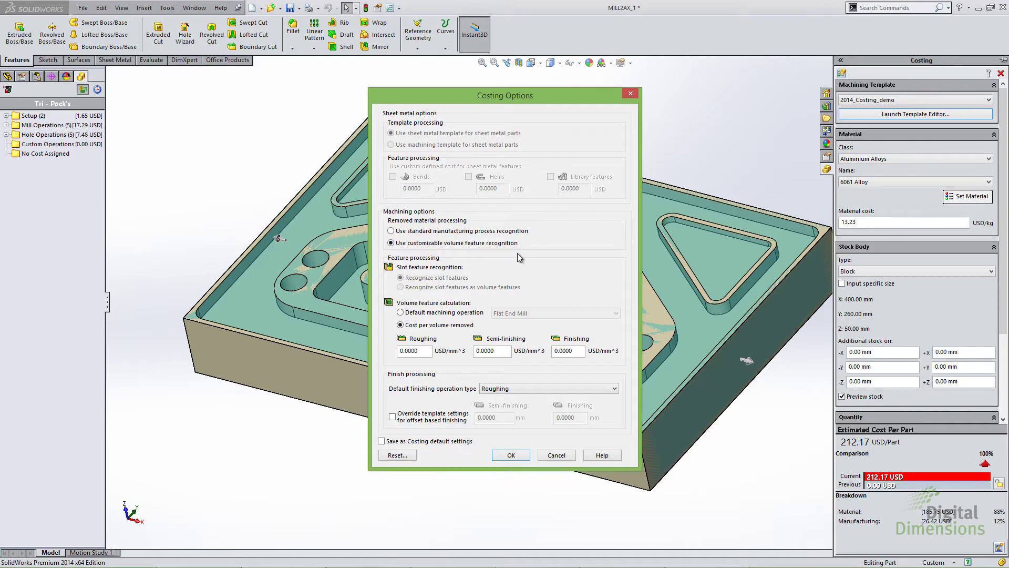
left_click(550, 455)
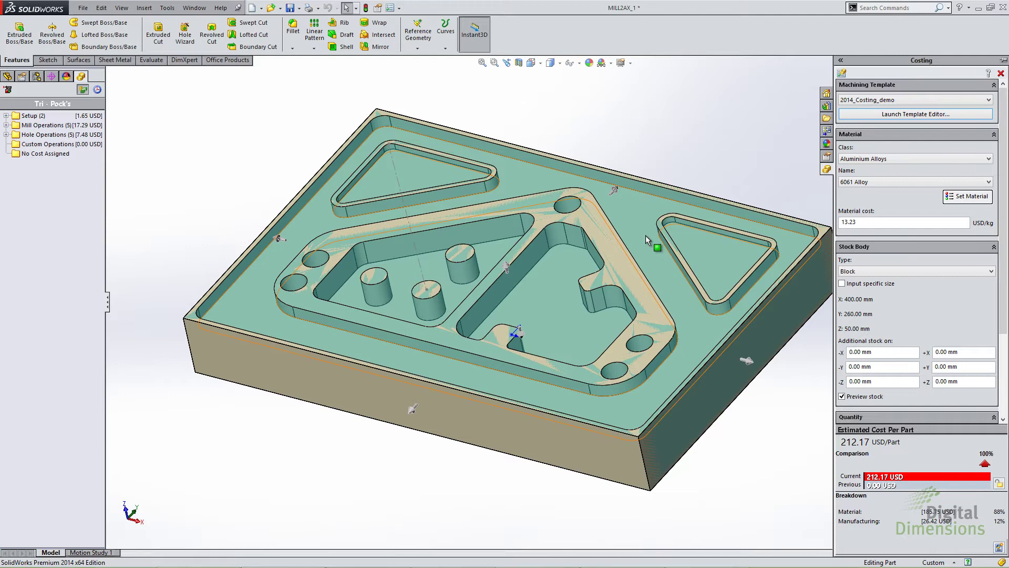
key("alt+Tab")
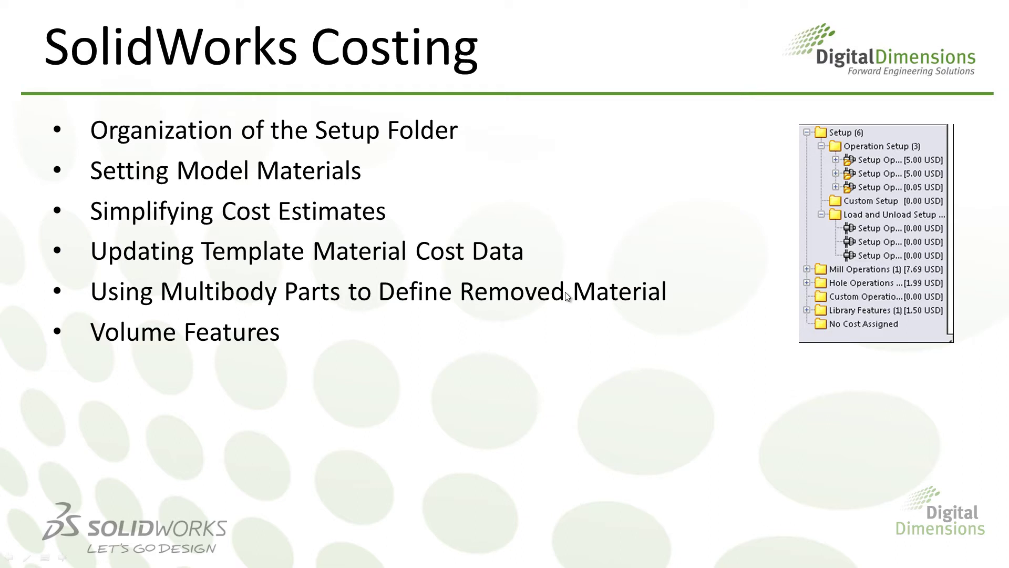
key("alt+Tab")
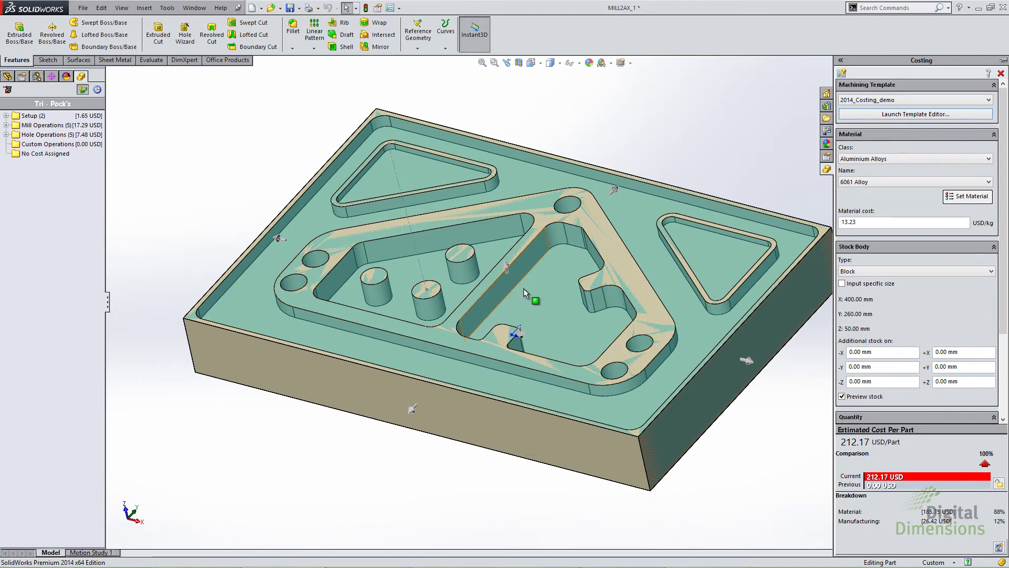
Open the template's Stock Material price table, scroll through it, and start exporting it
left_click(870, 117)
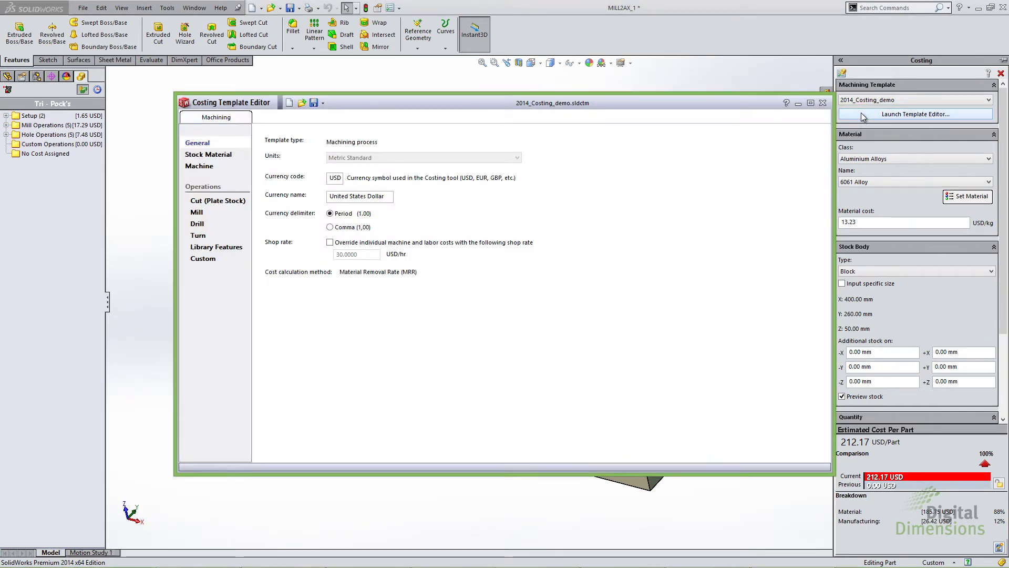
left_click(219, 159)
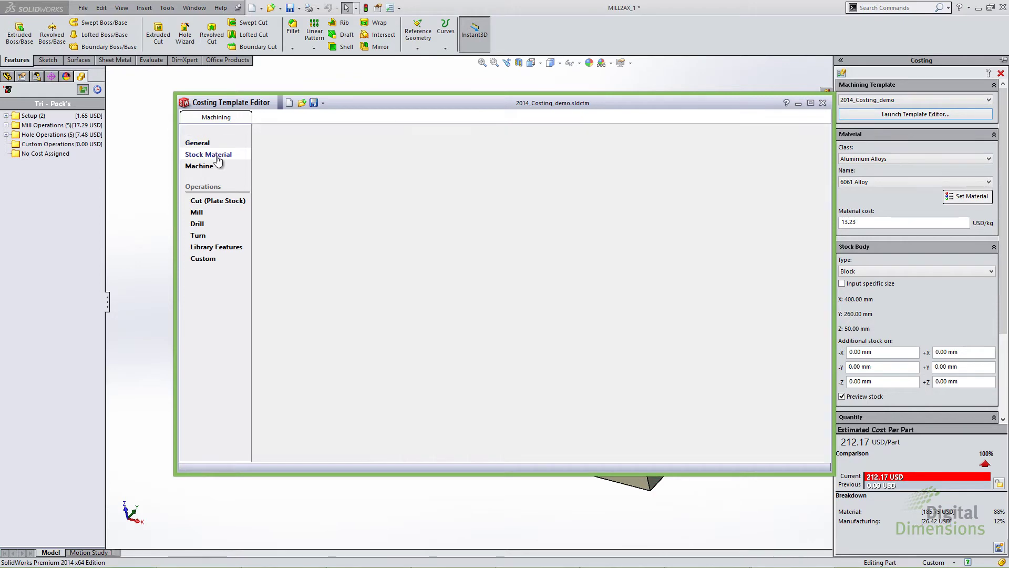
left_click_drag(825, 261, 818, 411)
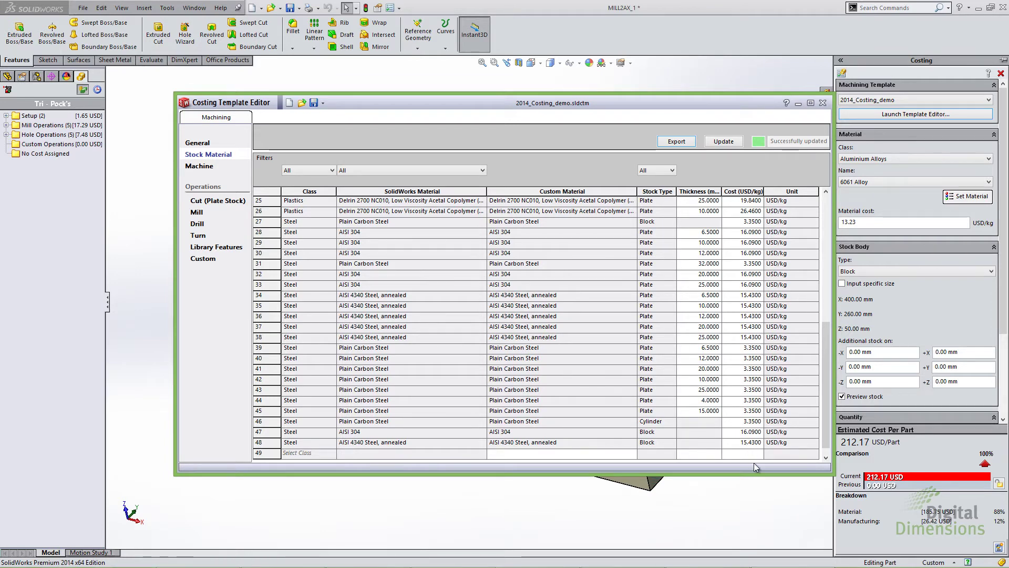
left_click_drag(823, 426, 822, 295)
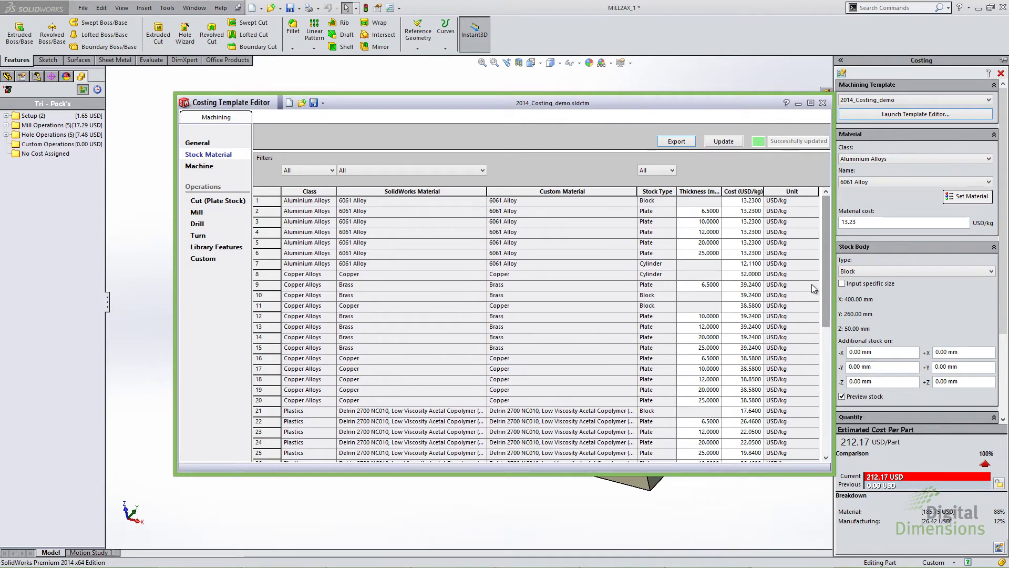
left_click(676, 142)
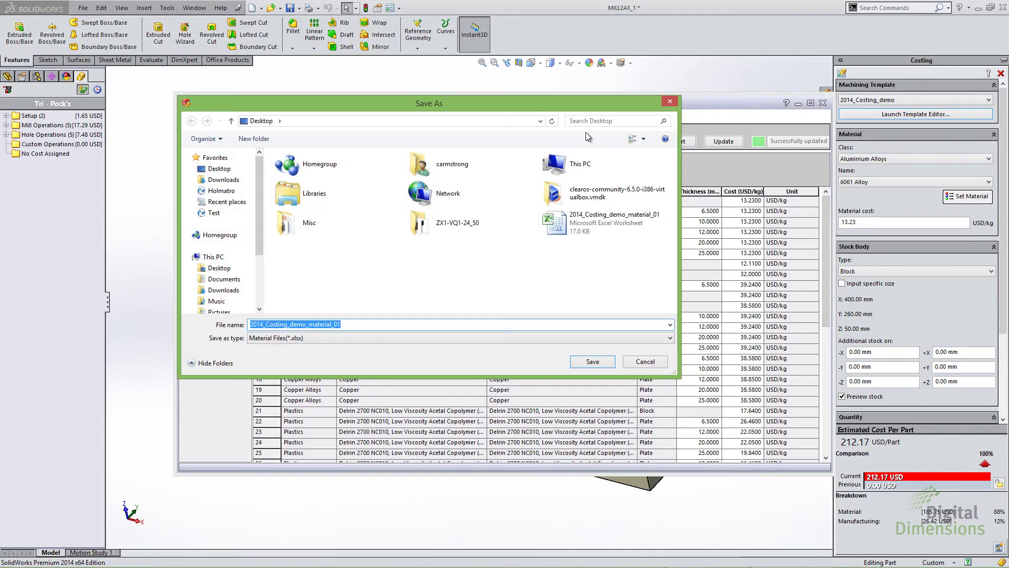
Save the export over the existing 2014_Costing_demo_material_01 workbook on the Desktop
left_click_drag(532, 100, 539, 87)
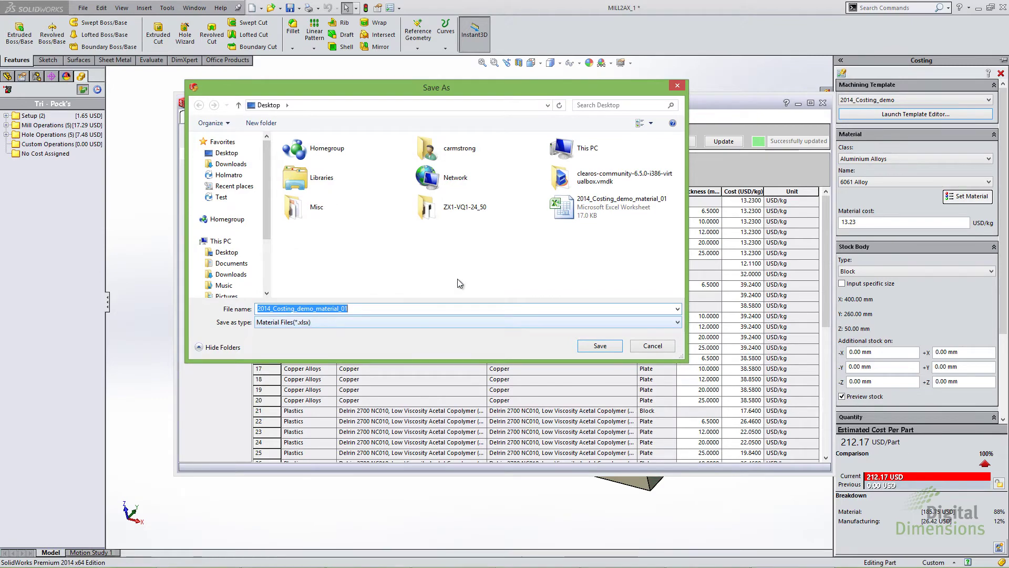
left_click(561, 222)
left_click(598, 346)
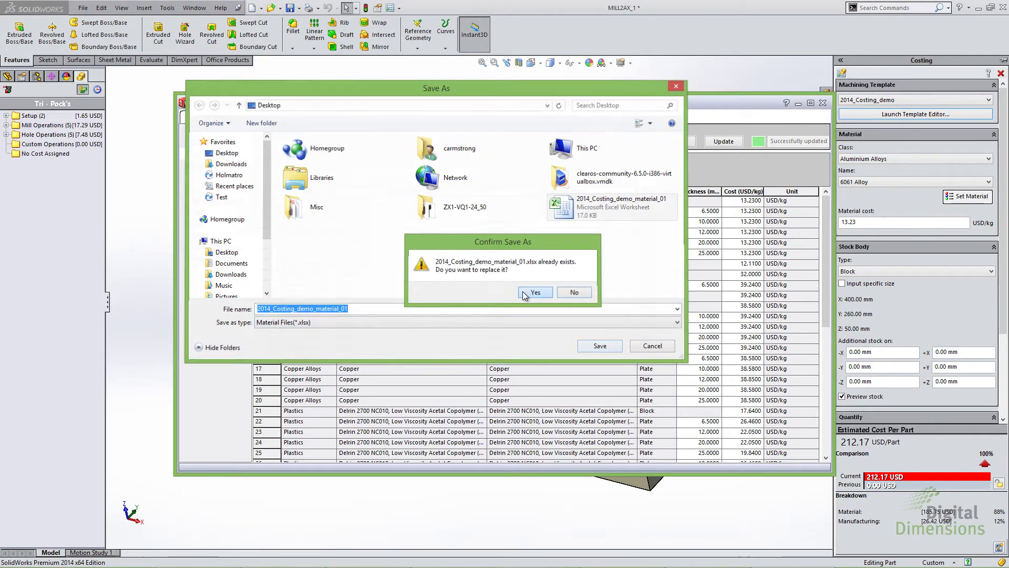
left_click(523, 295)
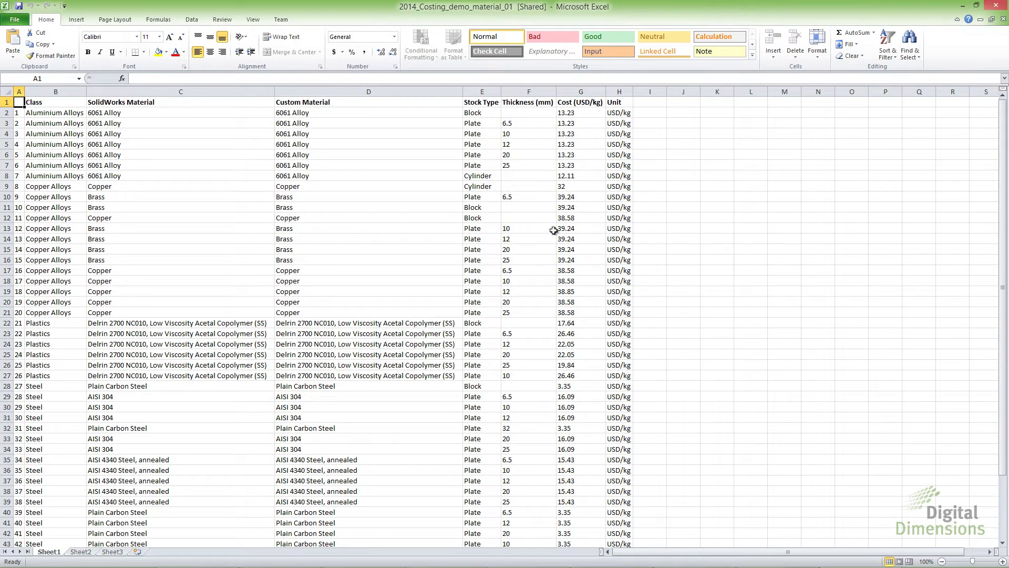
Scroll the material cost sheet down to the Steel rows 25–49 at the end of the table
scroll(547, 246, "down", 2)
scroll(547, 246, "down", 6)
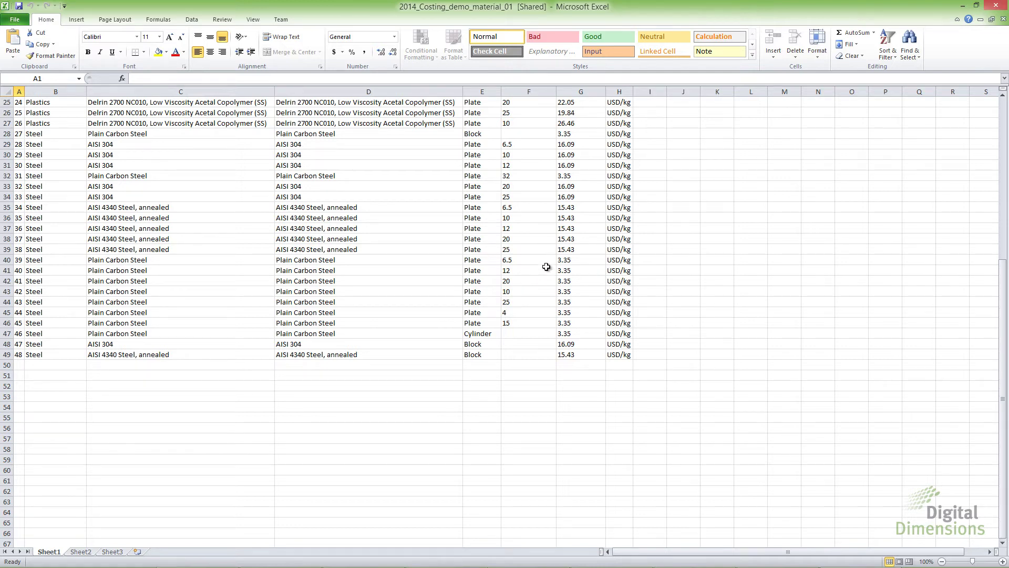
left_click(521, 367)
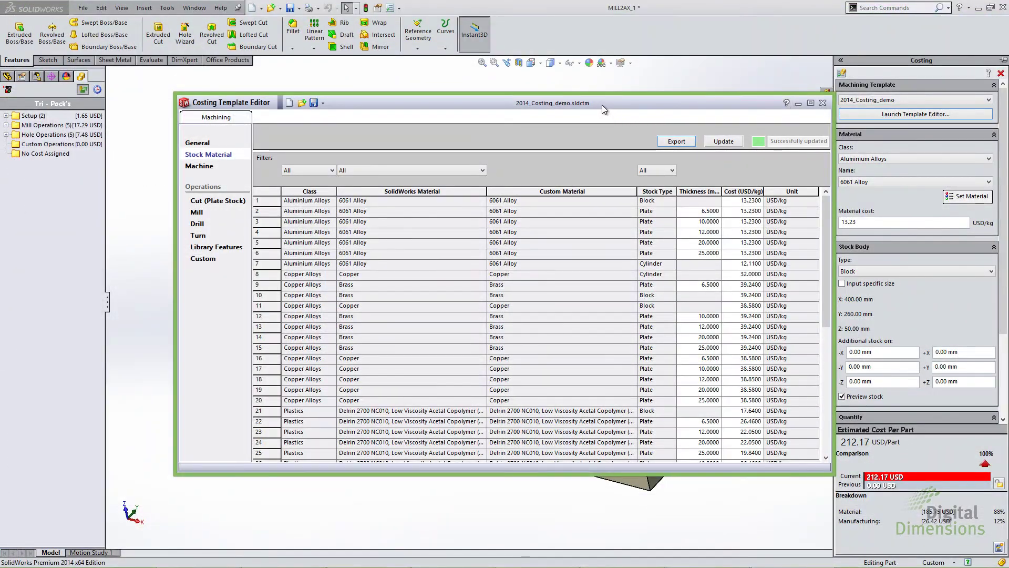
left_click_drag(601, 105, 562, 87)
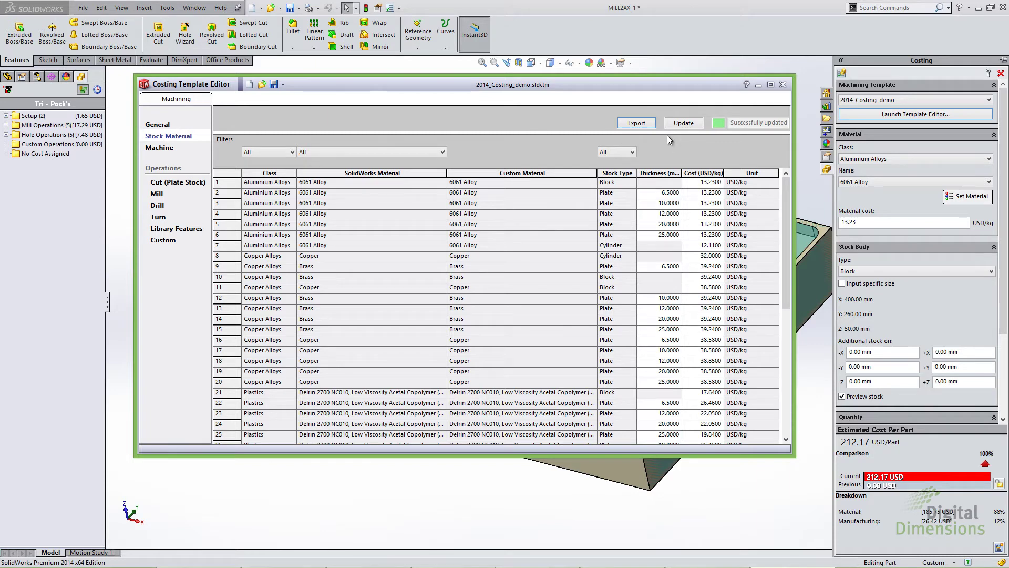
left_click(680, 124)
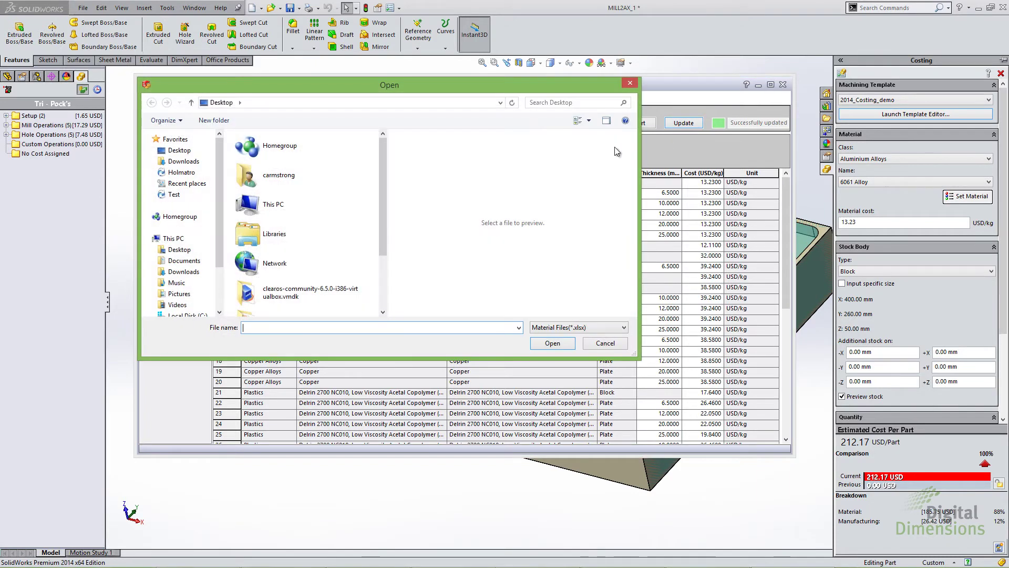
left_click_drag(448, 88, 483, 142)
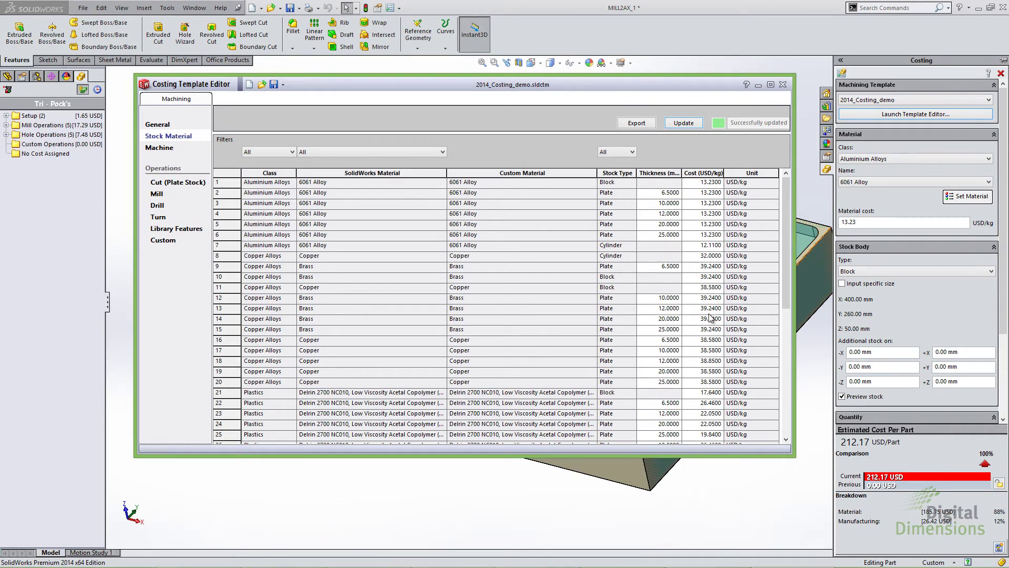
key("alt+Tab")
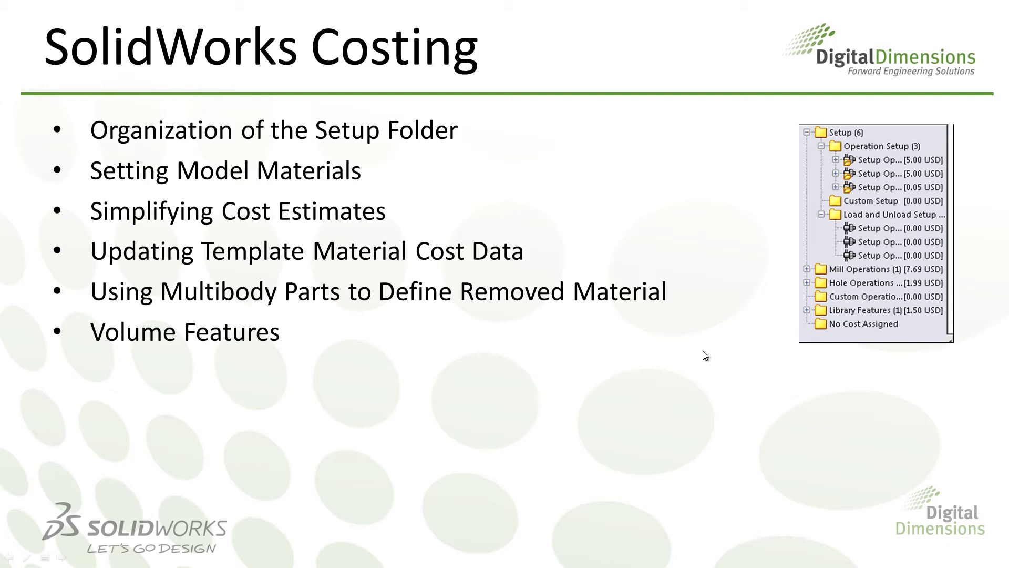
Leave the PowerPoint agenda slide and return to the SolidWorks CAST_CYLINDER part
key("alt+Tab")
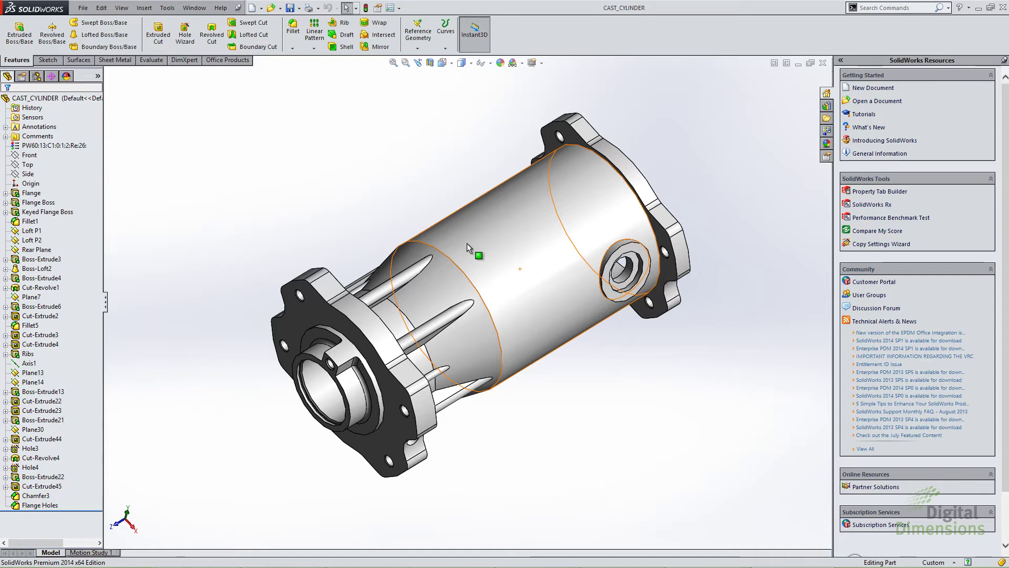
Insert the CAST_CYLINDER_STOCK part file into CAST_CYLINDER using Insert > Part
mouse_move(402, 182)
middle_mouse_down()
mouse_move(403, 174)
mouse_move(417, 181)
mouse_move(347, 173)
mouse_move(266, 226)
mouse_move(367, 168)
mouse_move(401, 185)
mouse_move(437, 166)
mouse_move(412, 175)
middle_mouse_up()
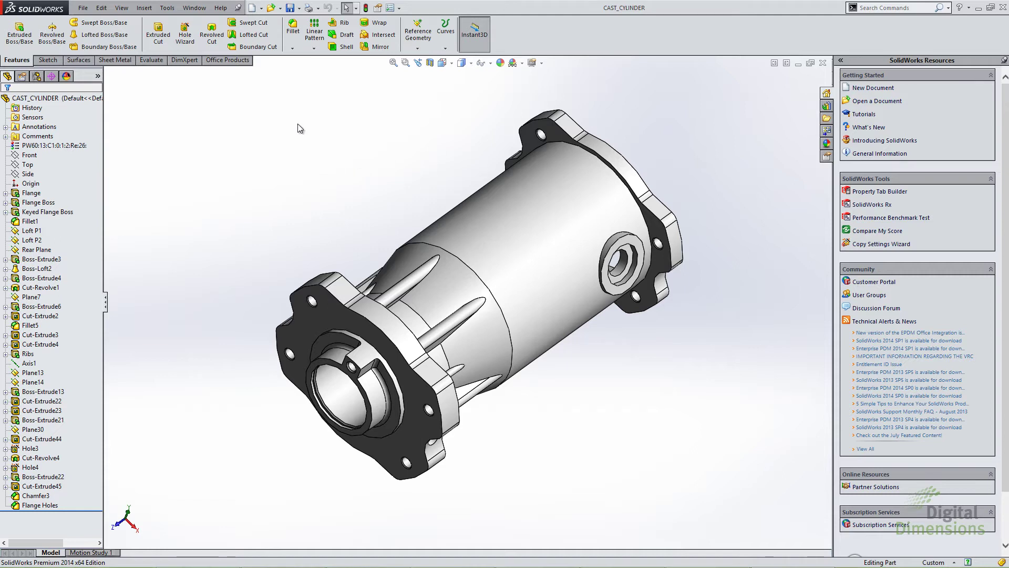
left_click(144, 9)
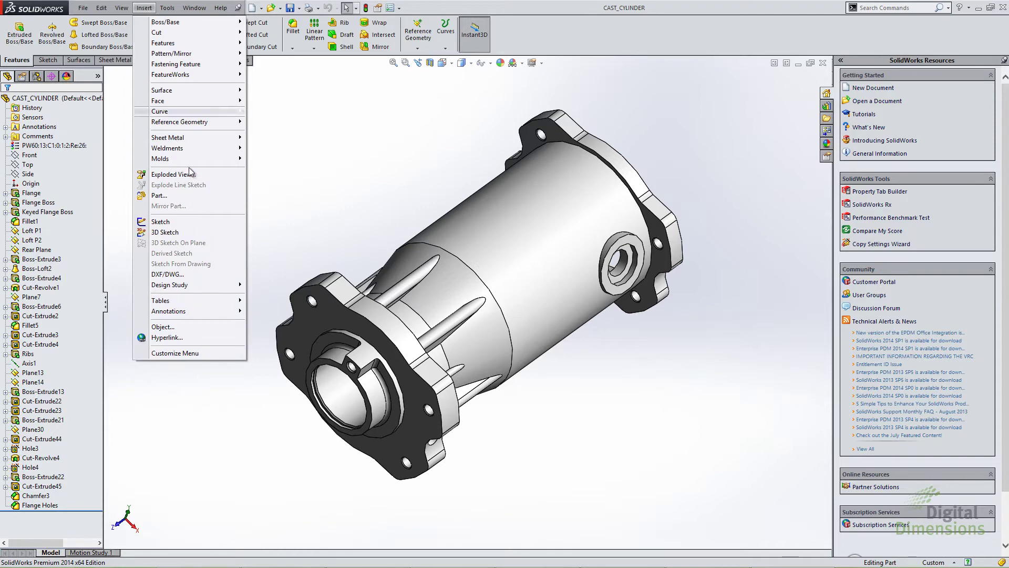
left_click(173, 196)
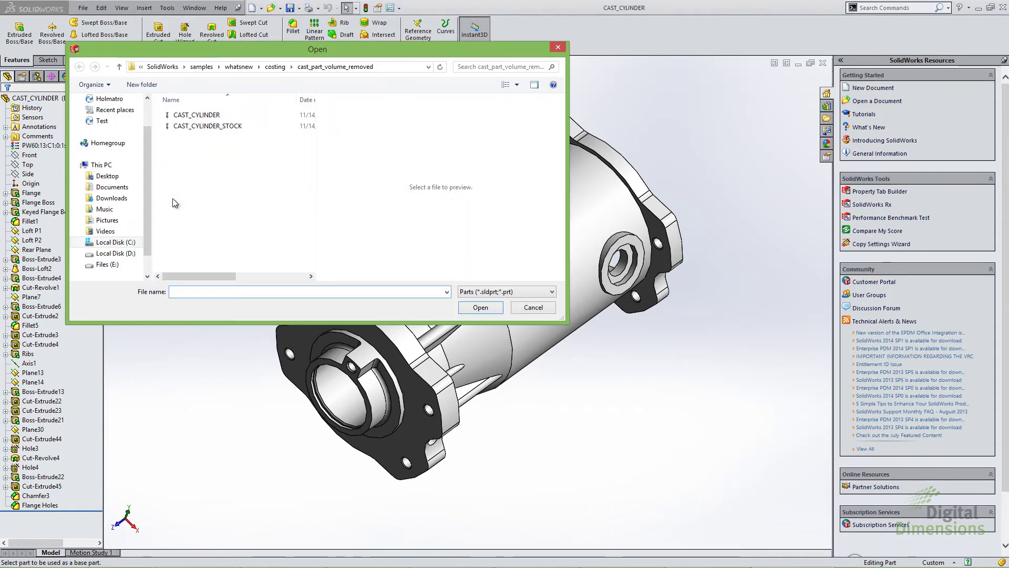
left_click(193, 128)
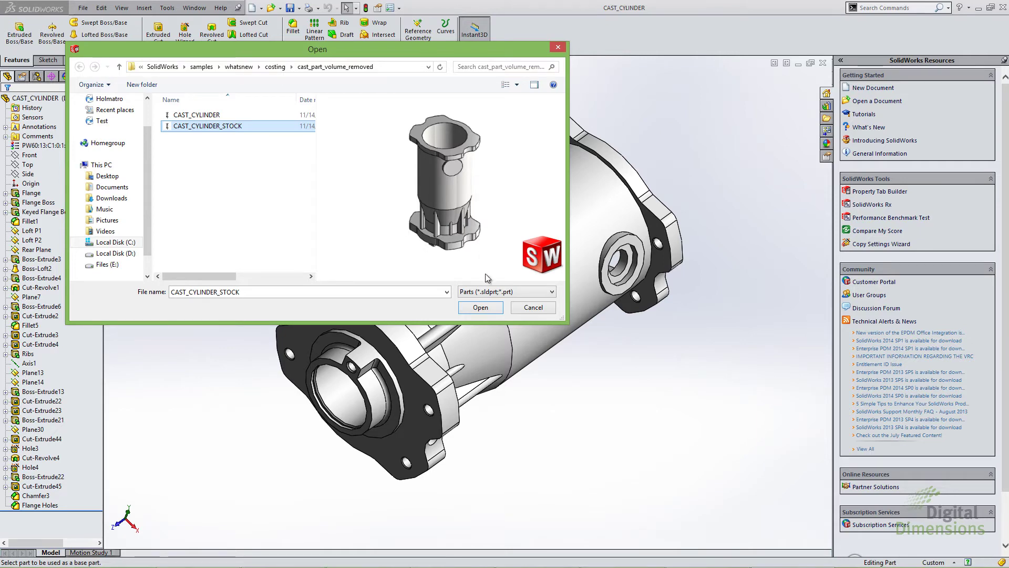
left_click(480, 306)
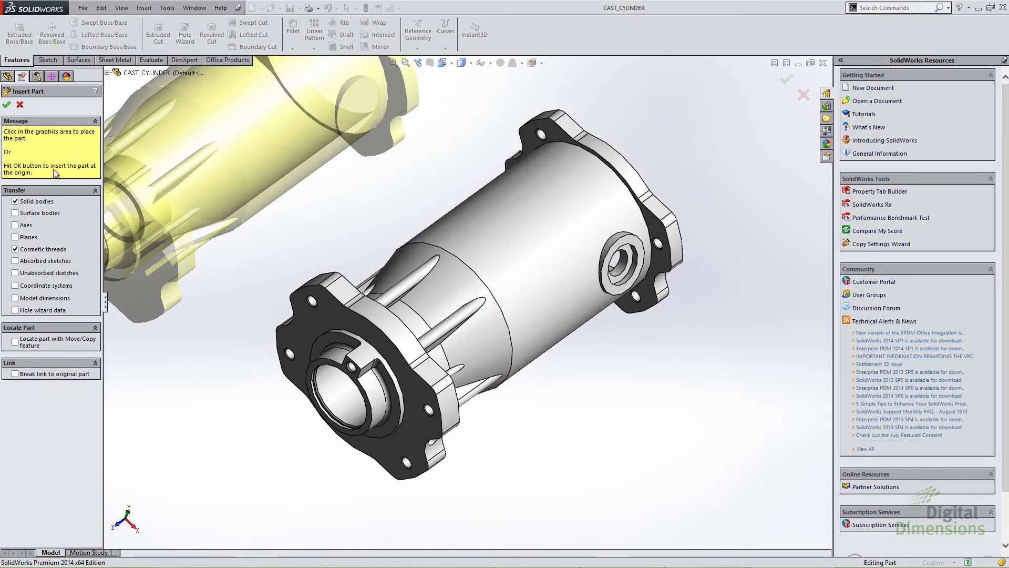
Place the stock part at the origin and check both solid bodies, Flange Holes and CAST_CYLINDER_STOCK
left_click(6, 104)
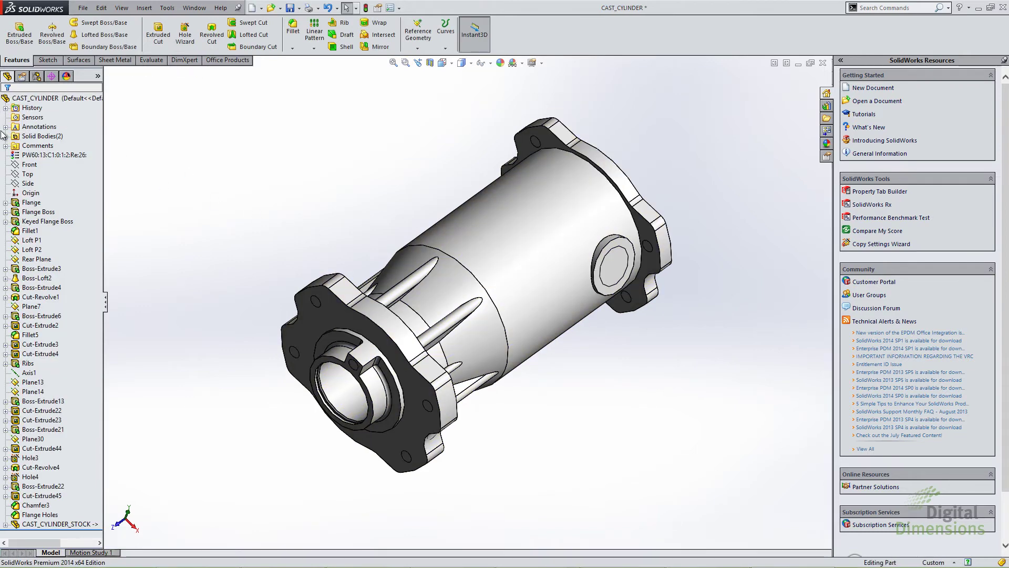
left_click(6, 136)
left_click(49, 146)
left_click(51, 155, "shift")
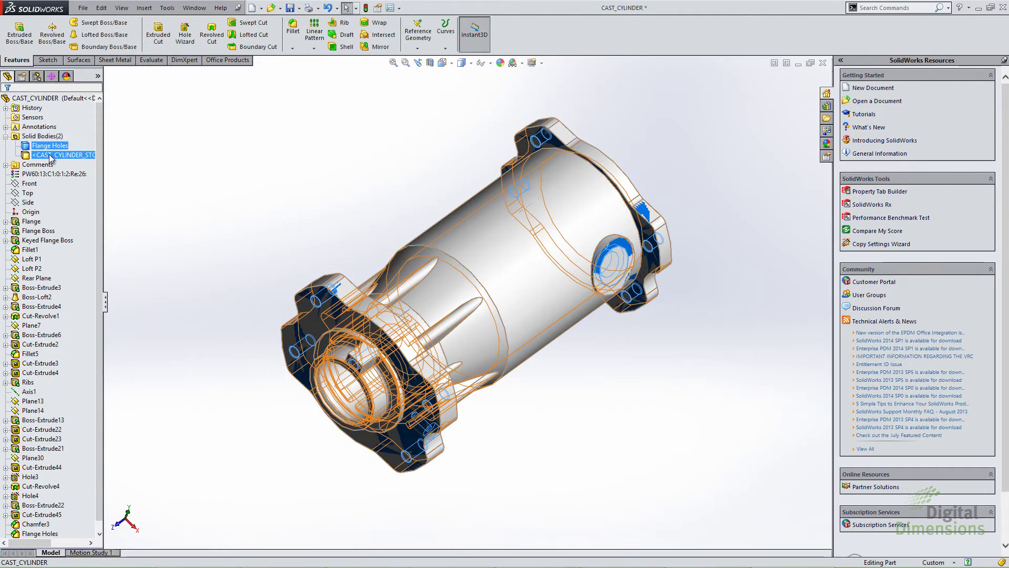
left_click(206, 157)
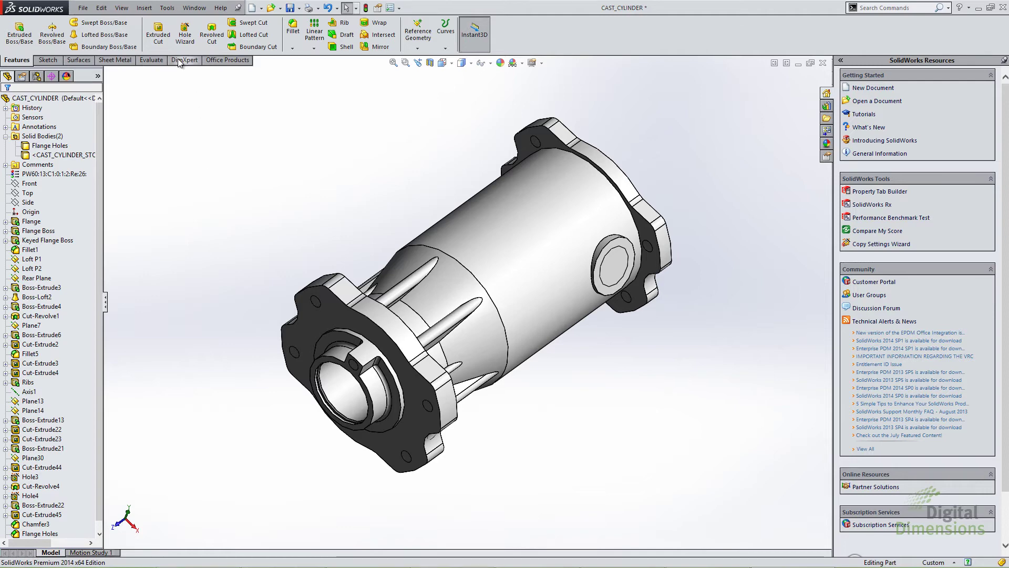
left_click(150, 10)
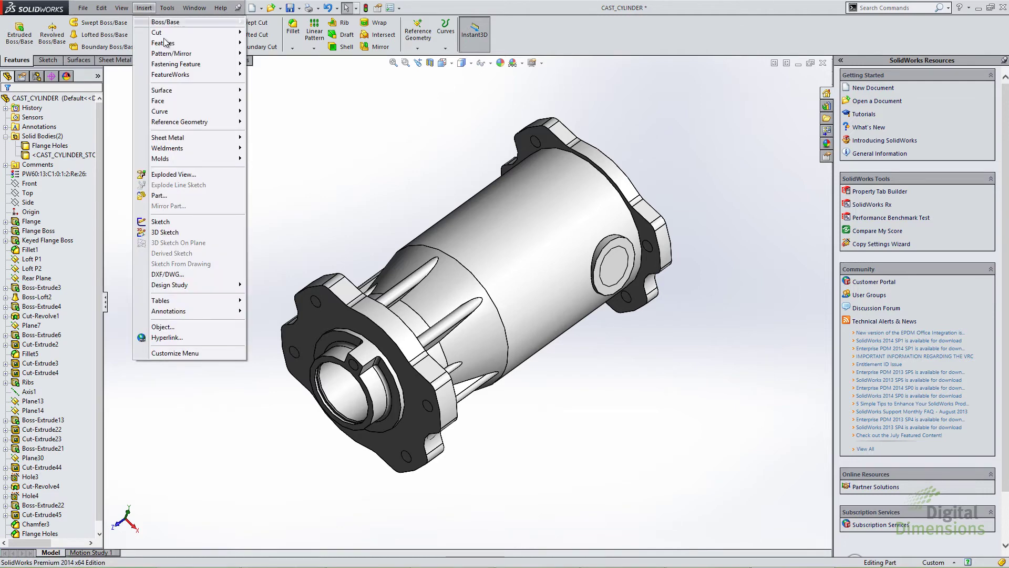
Combine-subtract Flange Holes from main body CAST_CYLINDER_STOCK, keeping all 11 resulting bodies
mouse_move(185, 45)
left_click(277, 211)
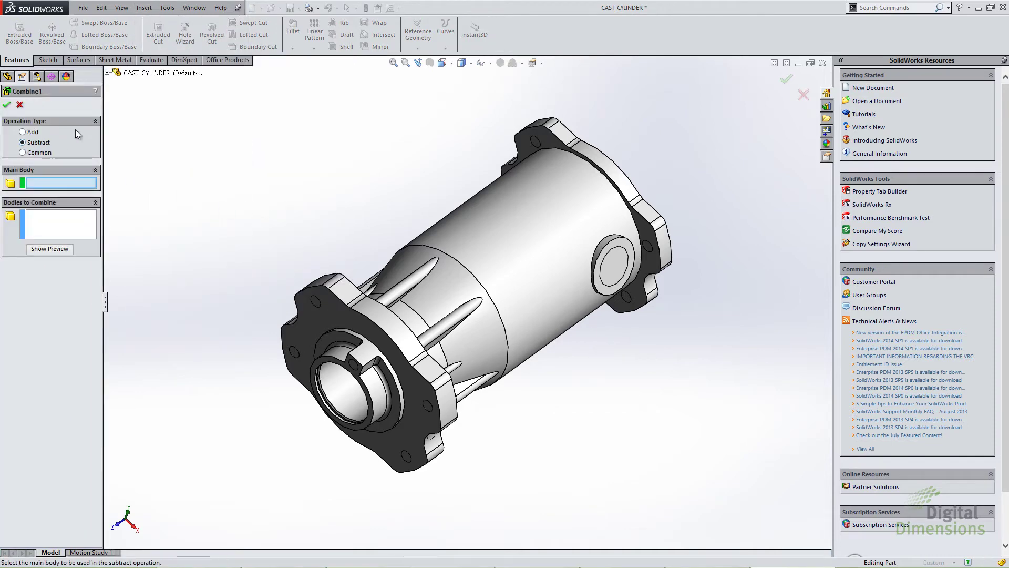
left_click(108, 72)
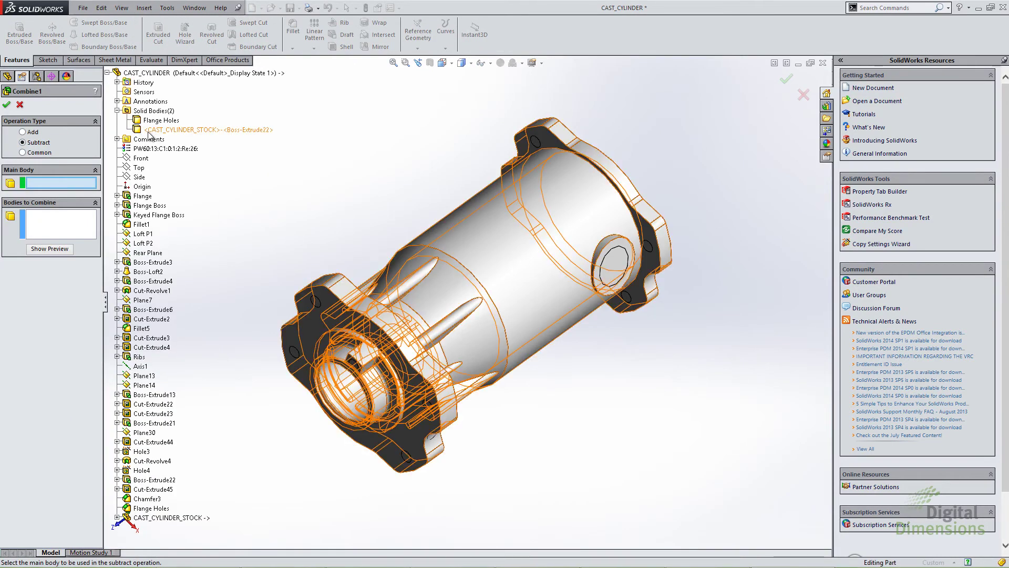
left_click(168, 132)
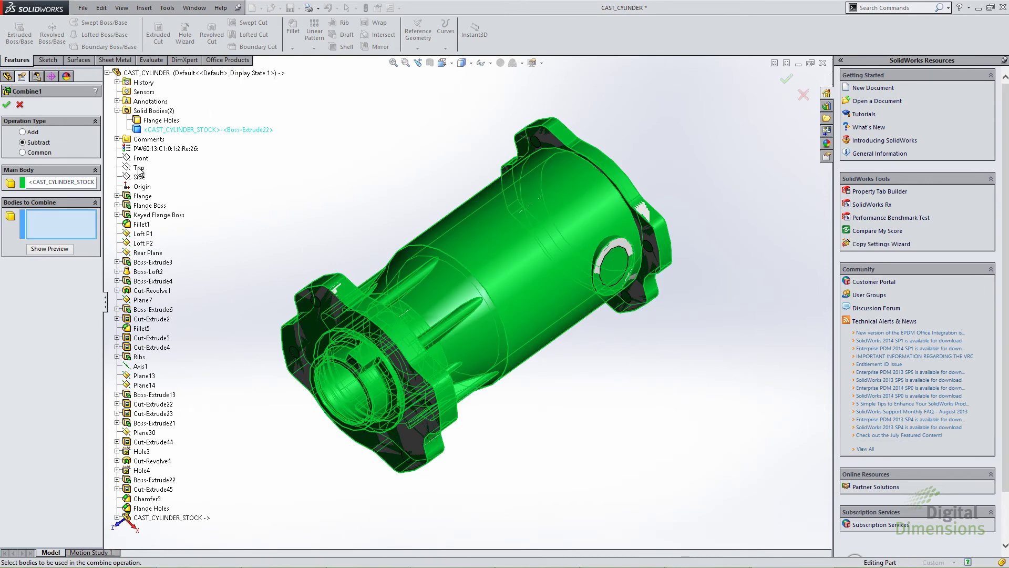
left_click(155, 121)
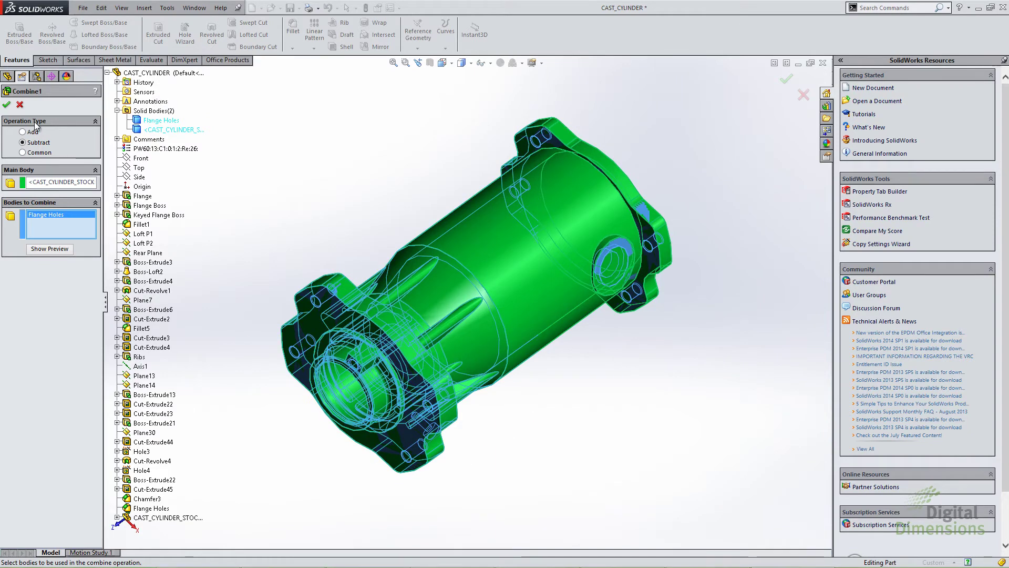
left_click(6, 105)
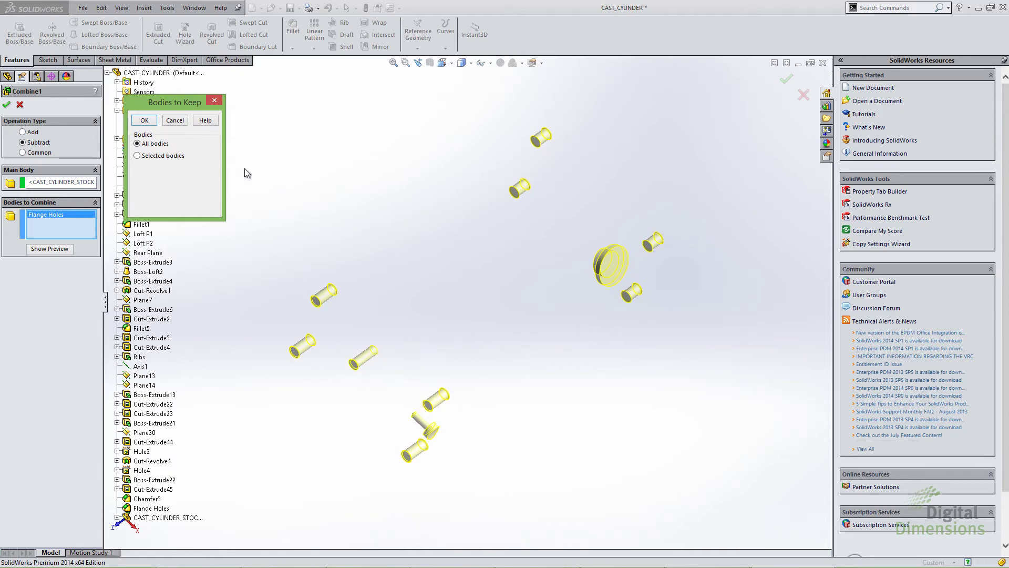
left_click(144, 120)
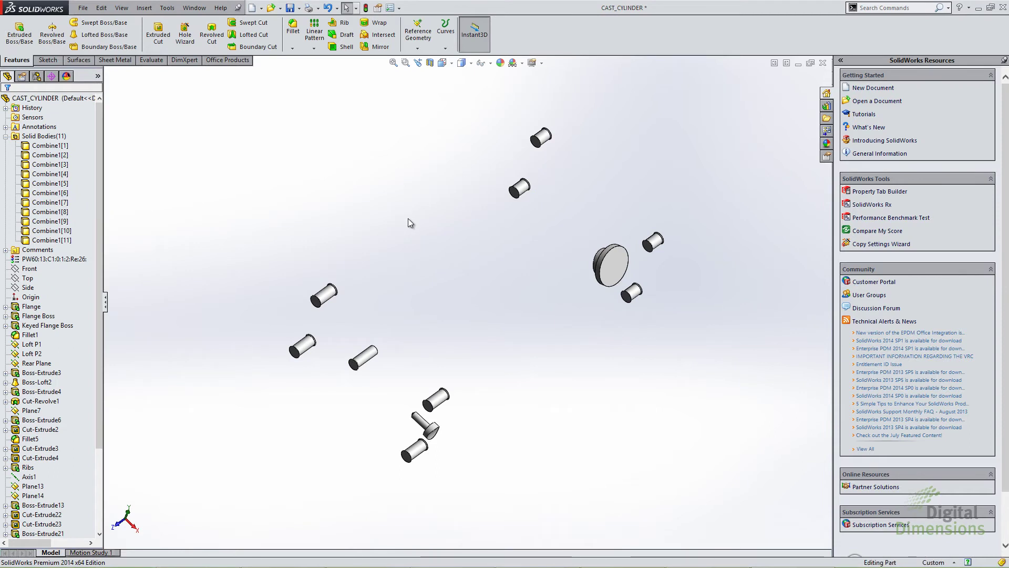
Launch Tools > Costing on the multibody part with the multibodytemplate_default template
left_click(167, 8)
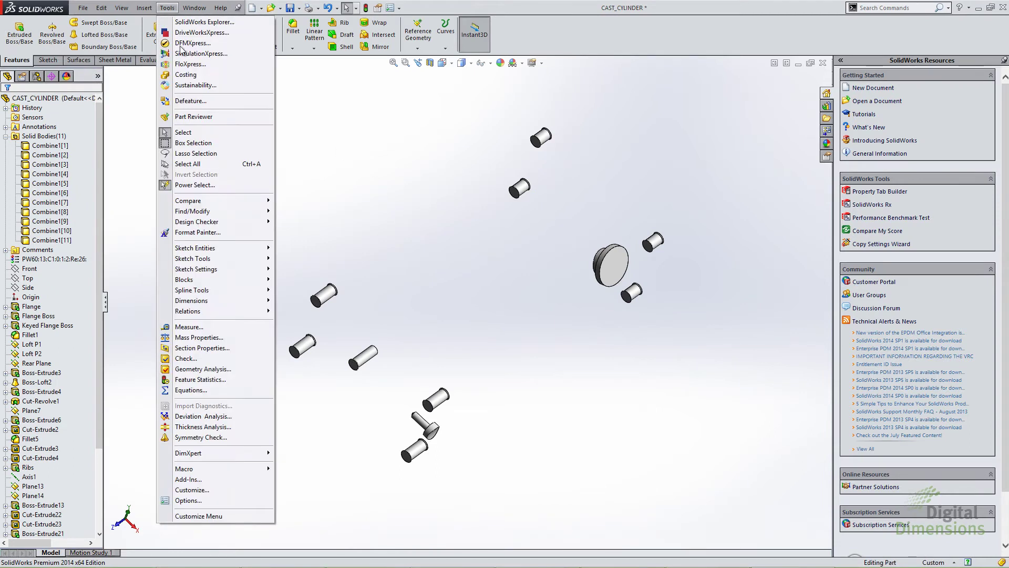
left_click(188, 74)
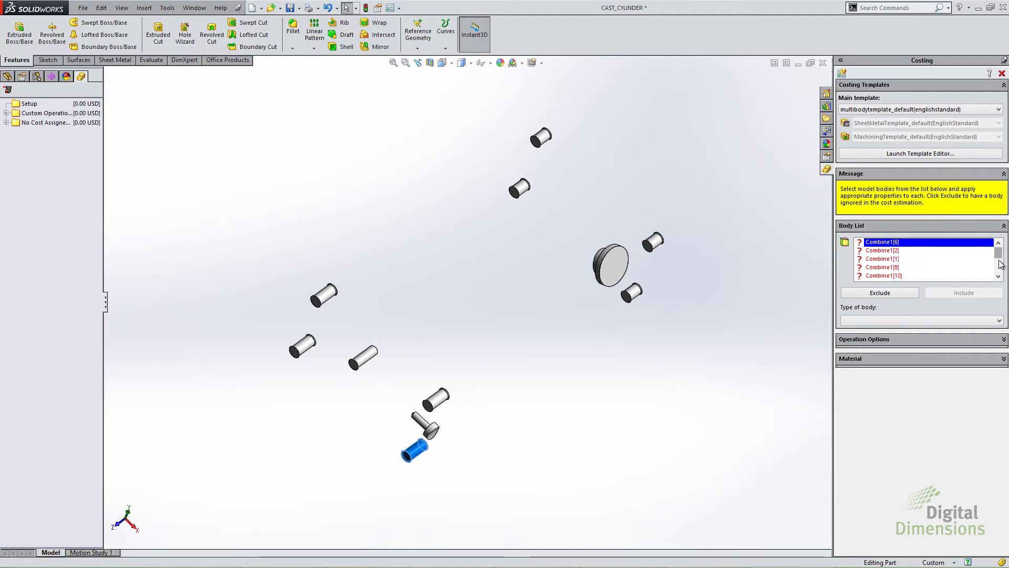
Set the body type of all Combine1 bodies to Custom/Removed Material
left_click(901, 321)
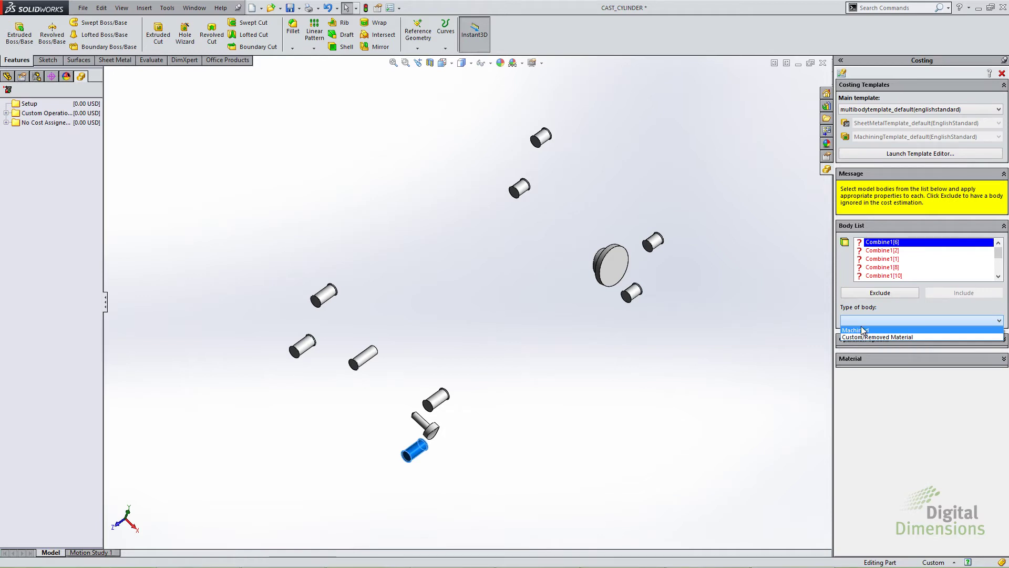
left_click(896, 308)
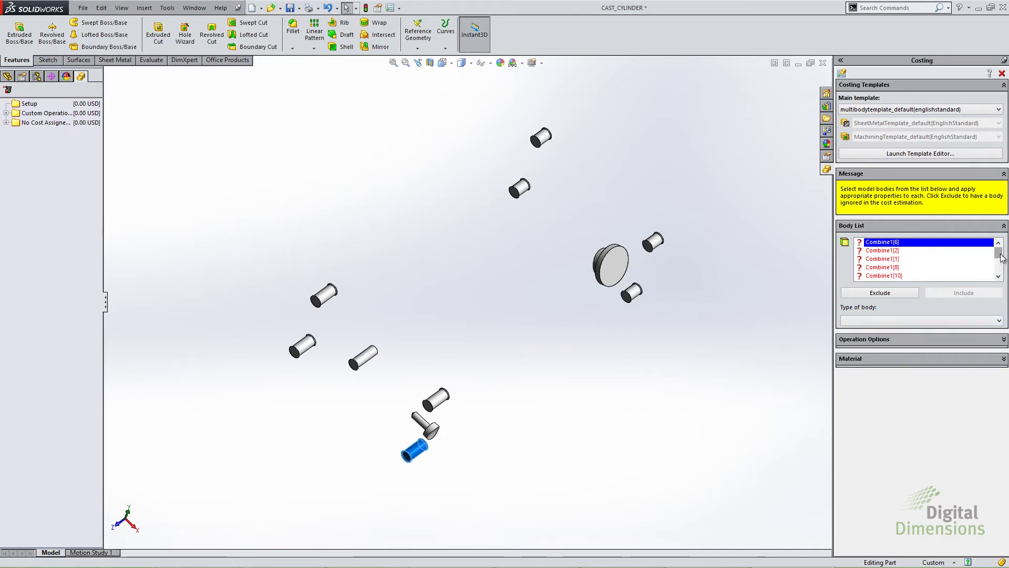
left_click_drag(1002, 258, 1001, 268)
left_click(883, 277, "shift")
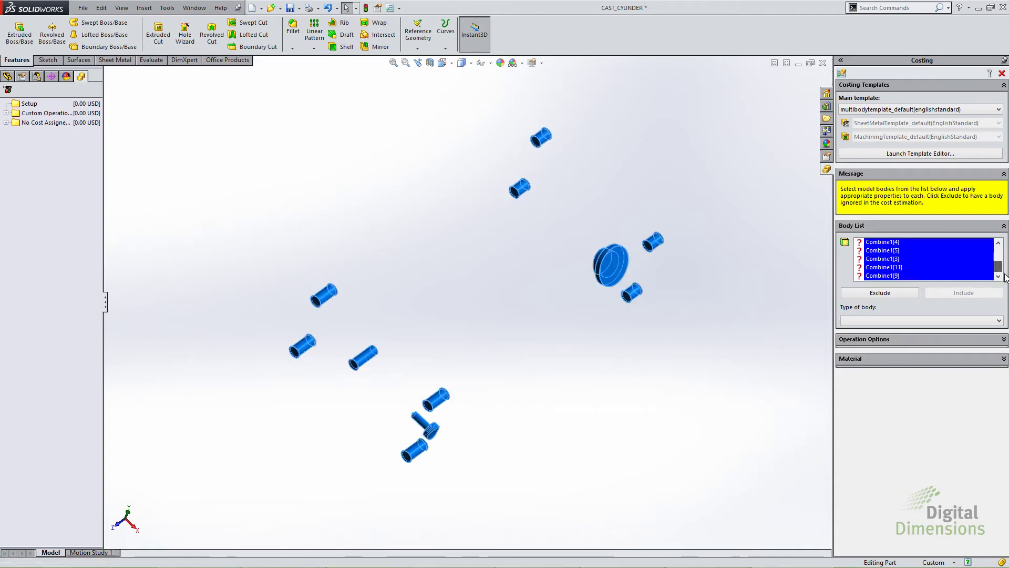
left_click(887, 321)
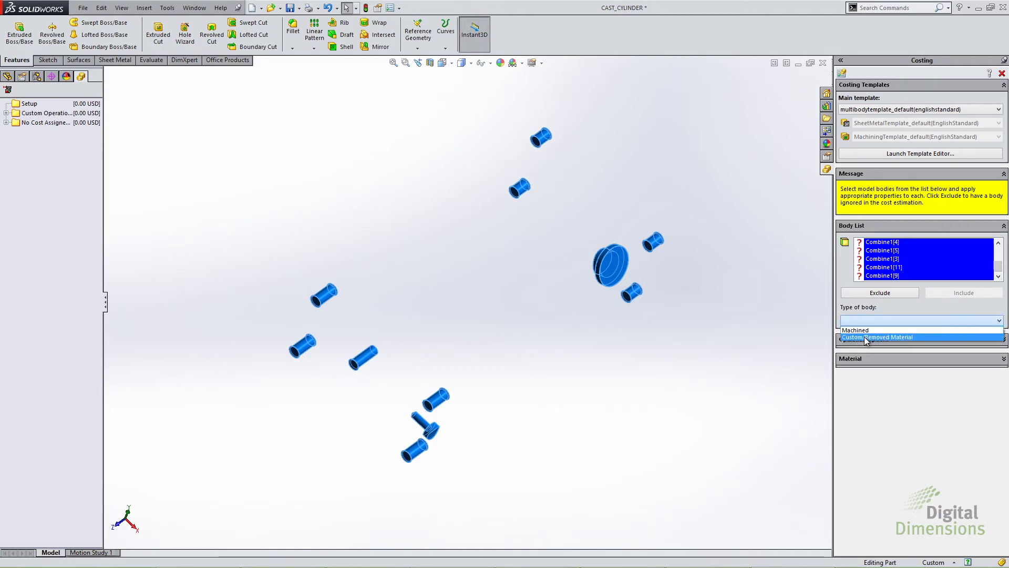
left_click(869, 338)
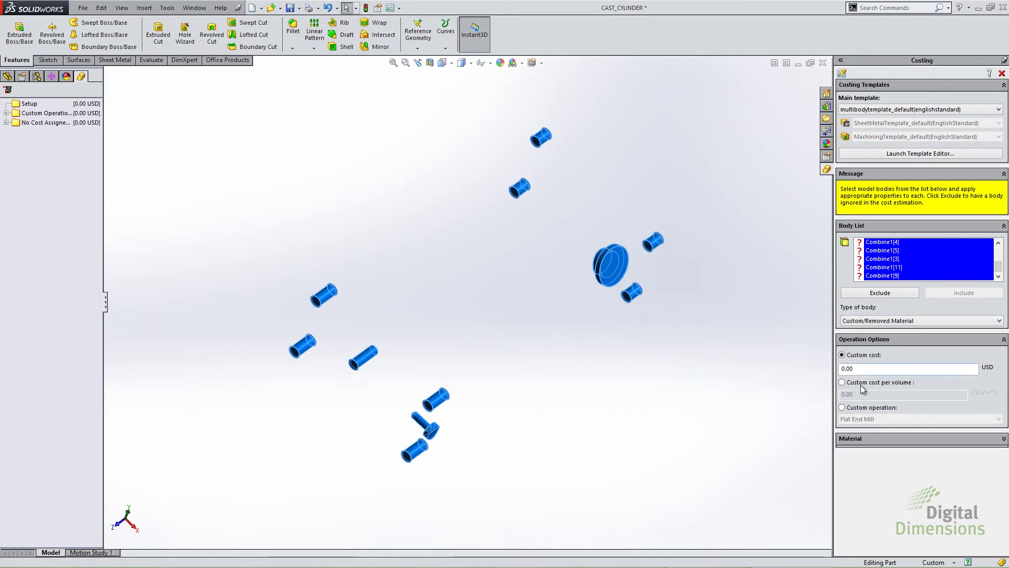
Price the removed material by cost per volume at 0.5 USD/in^3
left_click(843, 383)
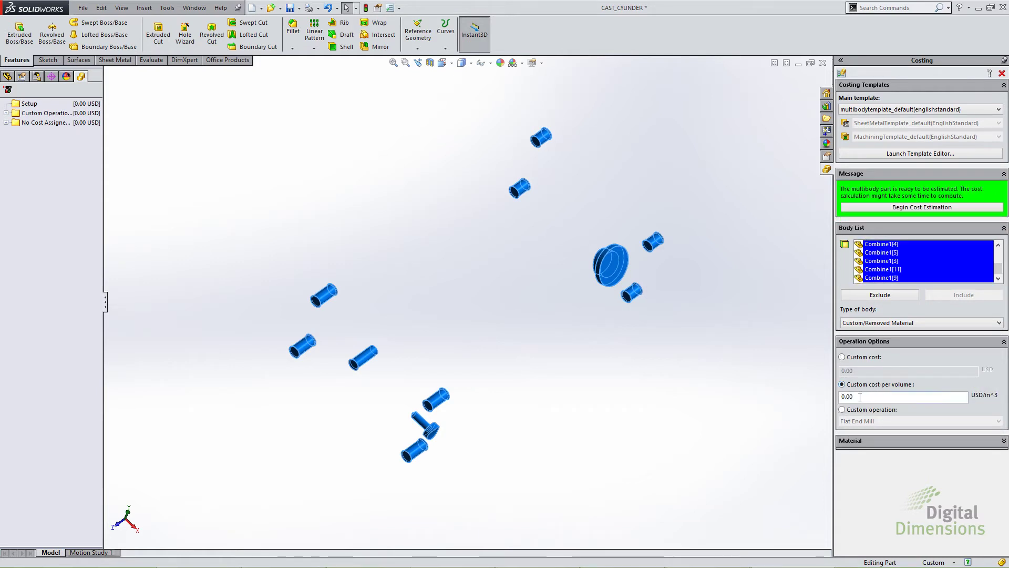
left_click_drag(871, 396, 830, 398)
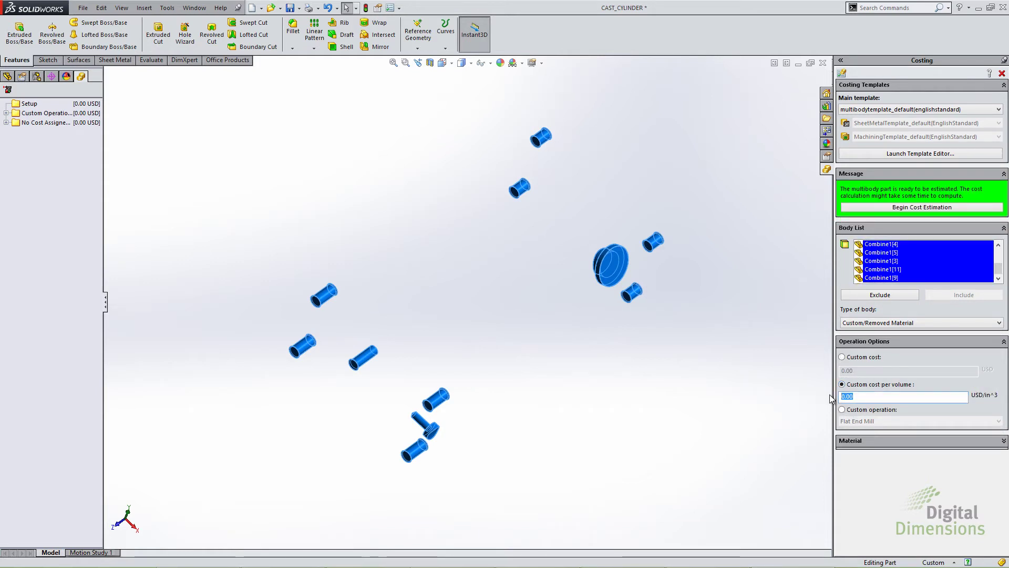
type(".5")
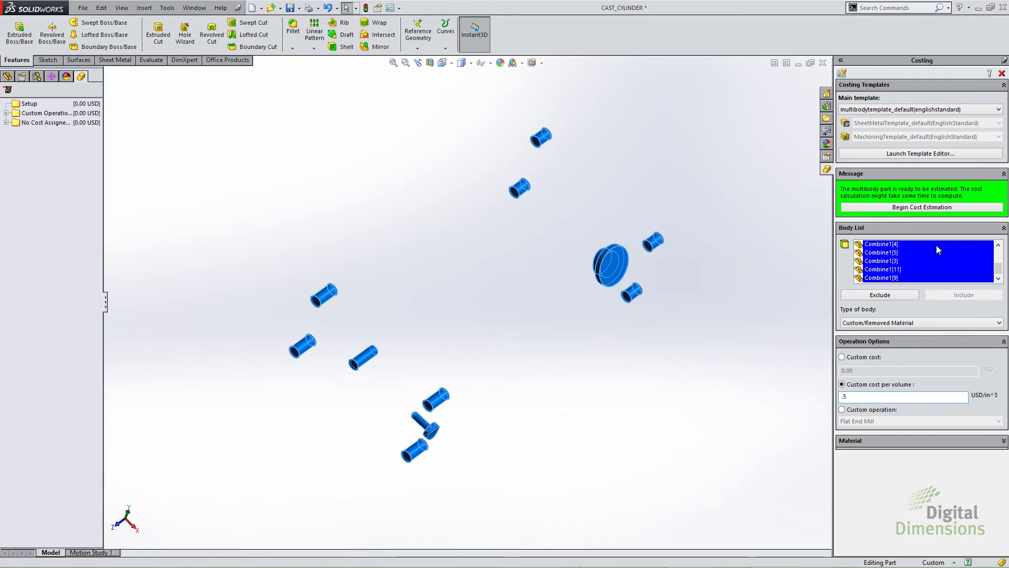
Run the cost estimate, giving 0.33 USD per part (custom bodies 0.23, setup 0.10)
left_click(927, 208)
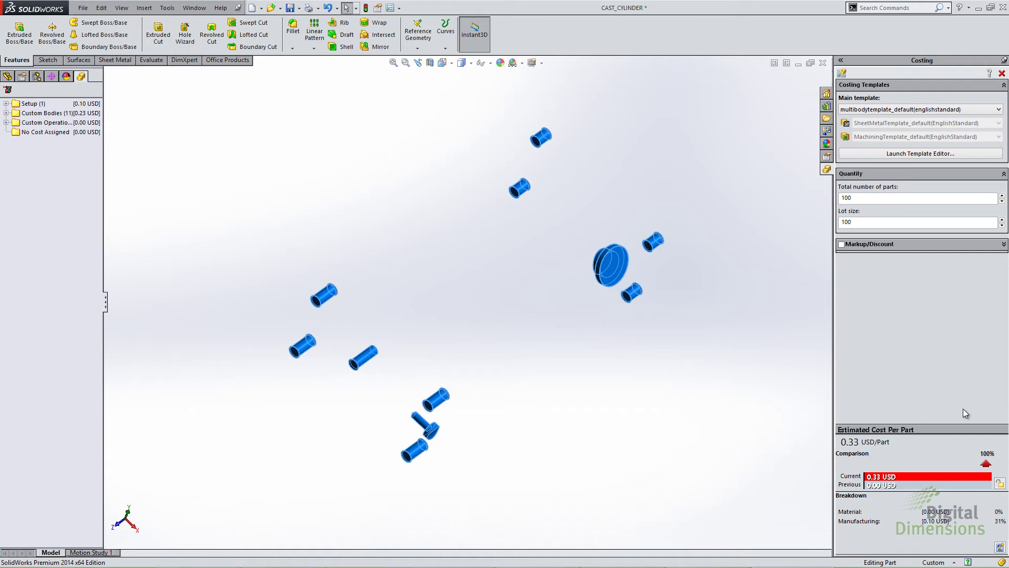
key("alt+Tab")
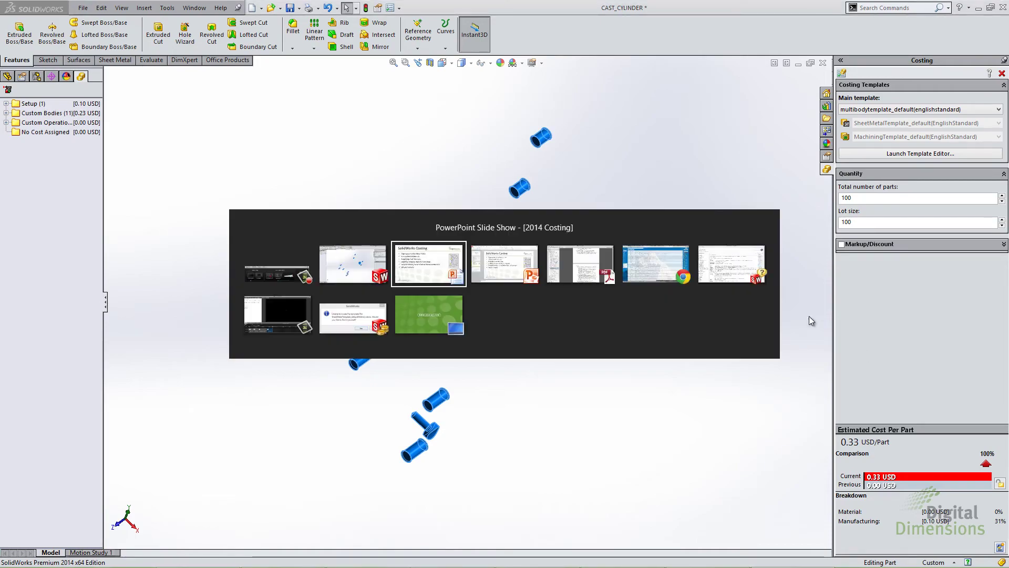
Present the SolidWorks Costing topics slide in PowerPoint, then head back to SolidWorks
left_click(434, 252)
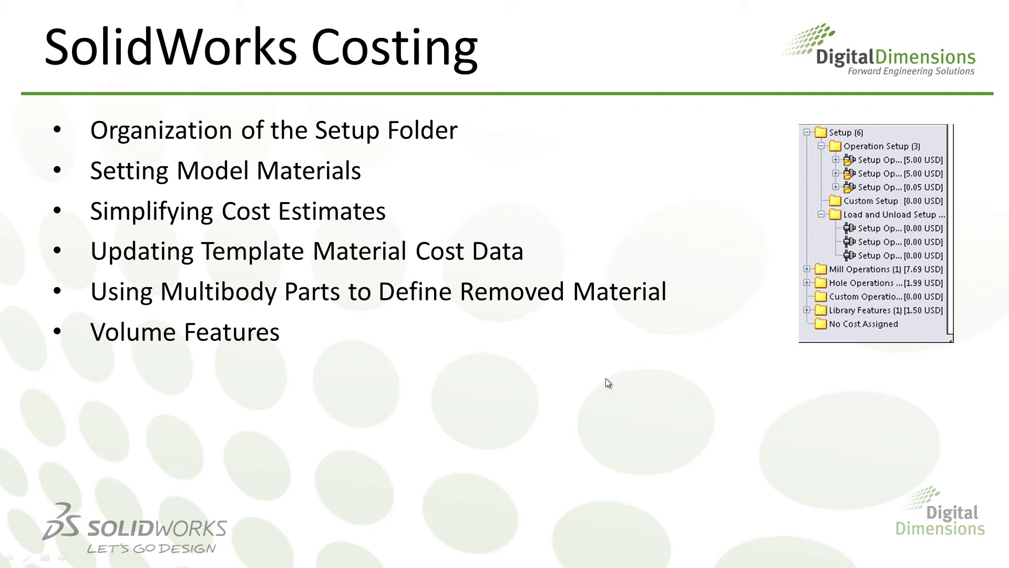
key("alt+Tab")
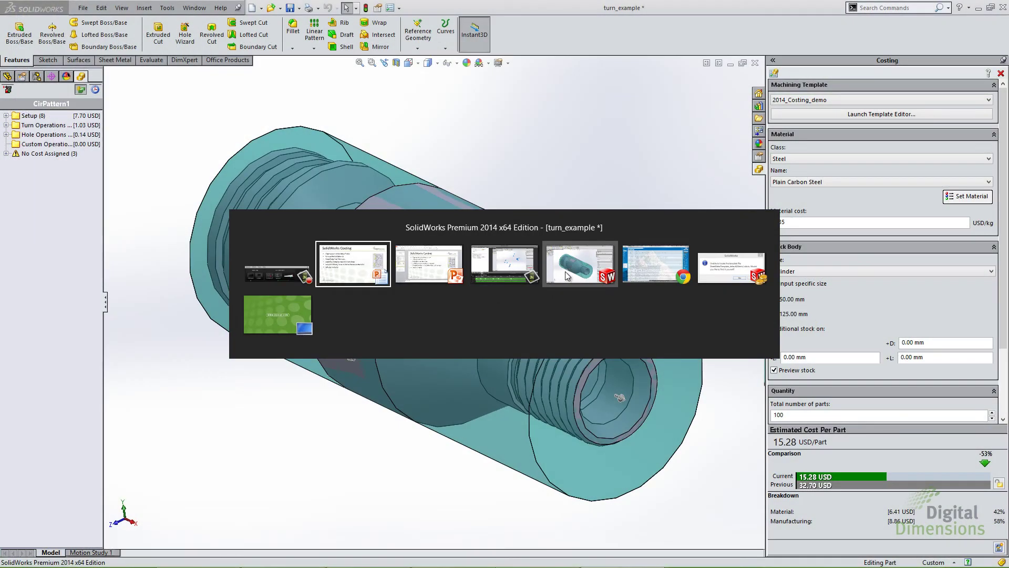
Return to the turn_example part, zoom out, and open its Costing Options dialog
left_click(565, 271)
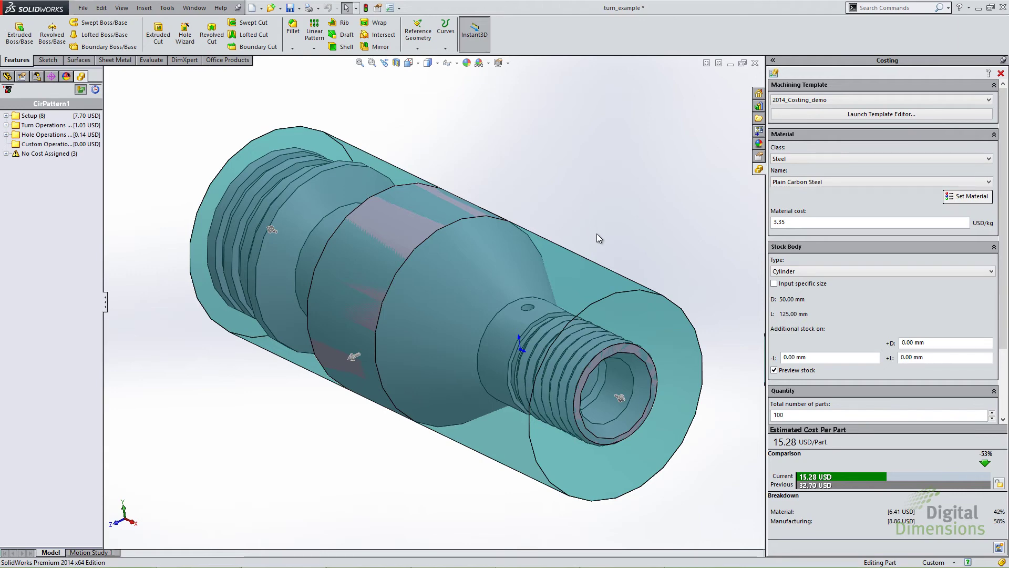
scroll(591, 226, "up", 3)
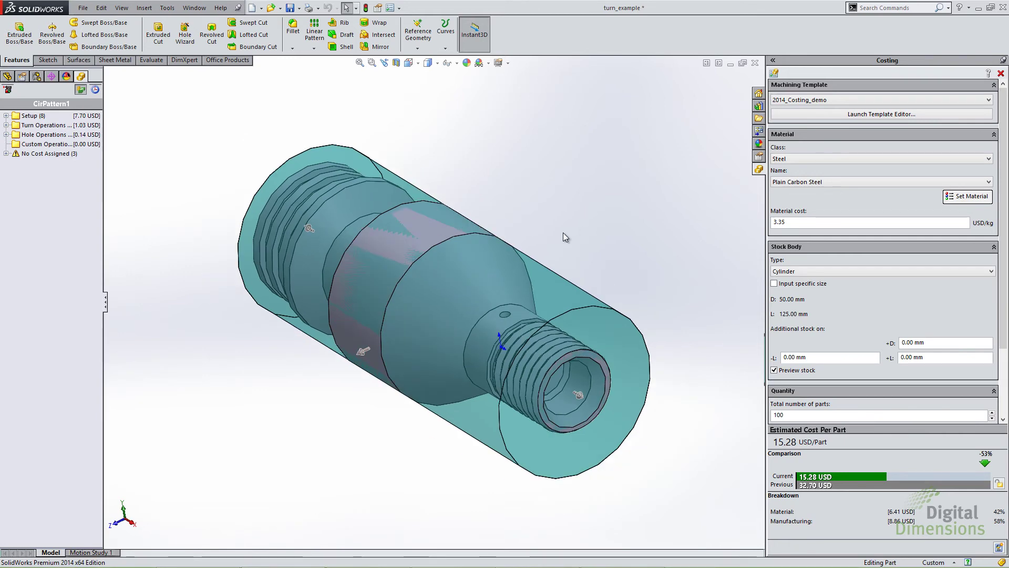
left_click(775, 74)
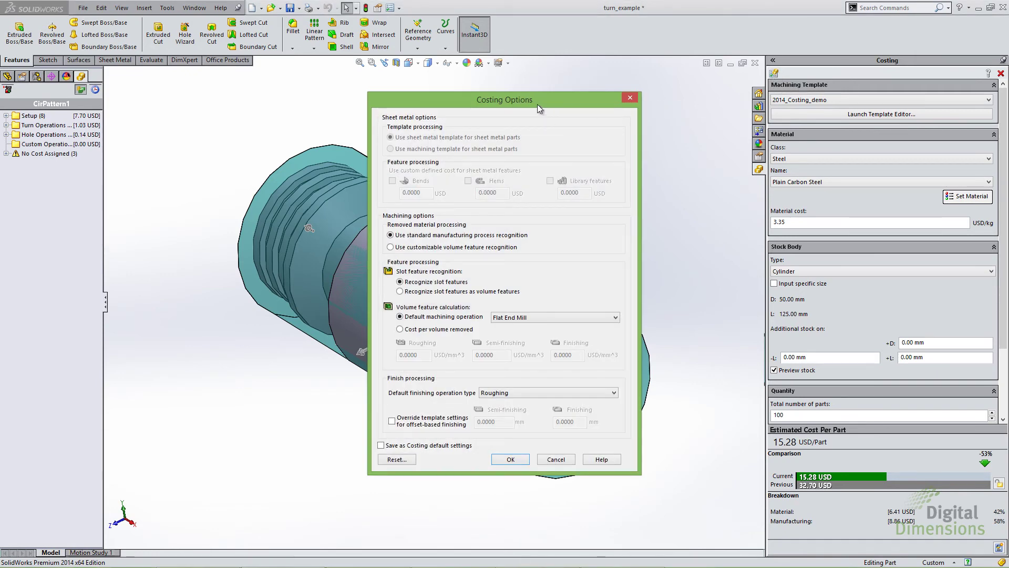
In turn_example's Costing Options, switch removed material to customizable volume feature recognition
left_click_drag(538, 105, 526, 87)
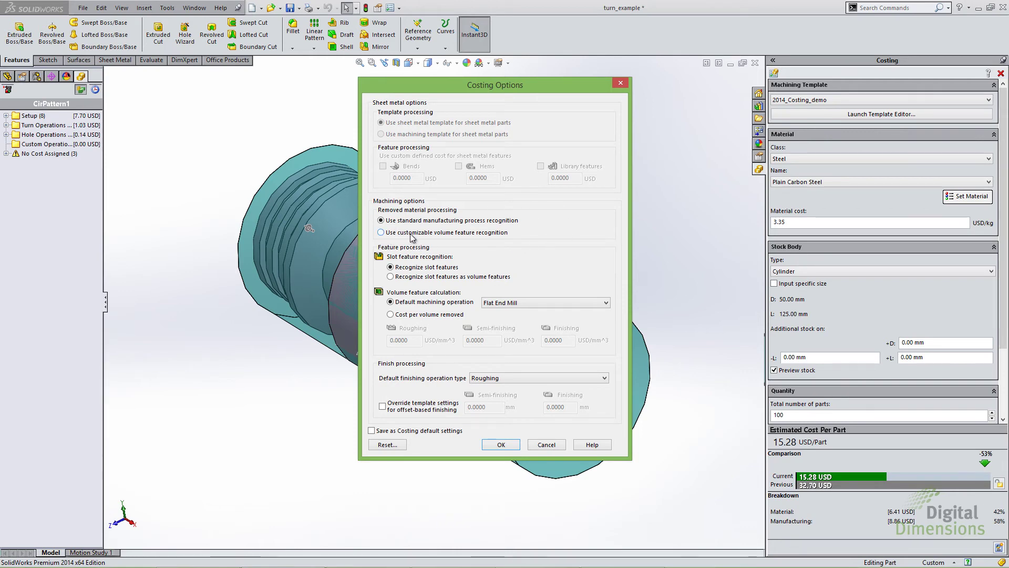
left_click(381, 233)
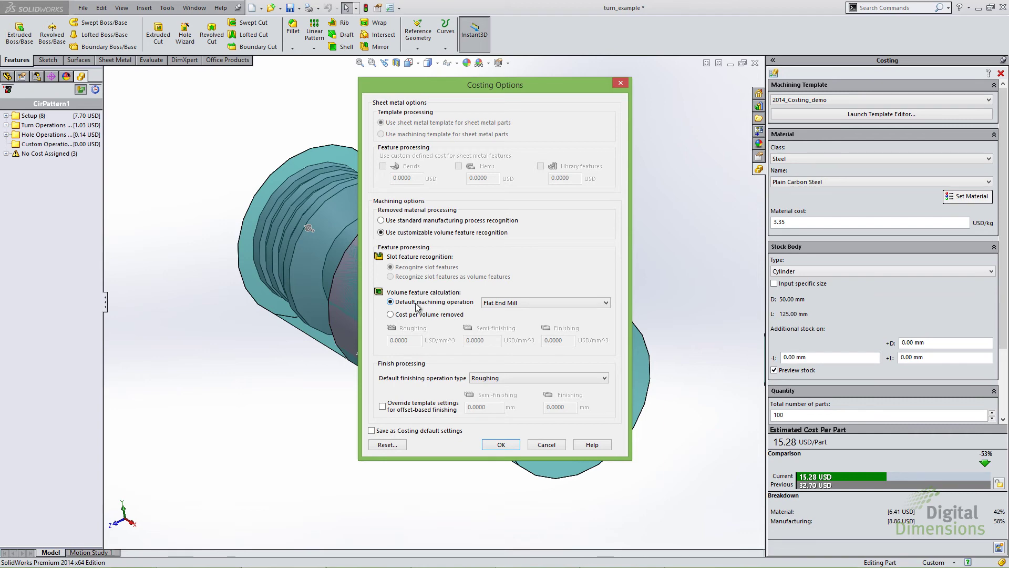
left_click(497, 304)
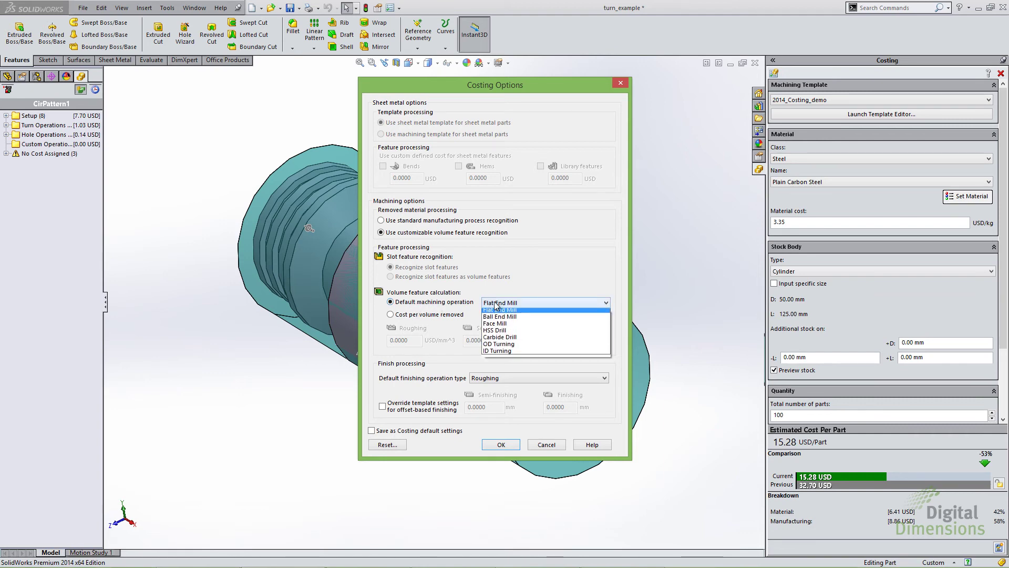
left_click(508, 292)
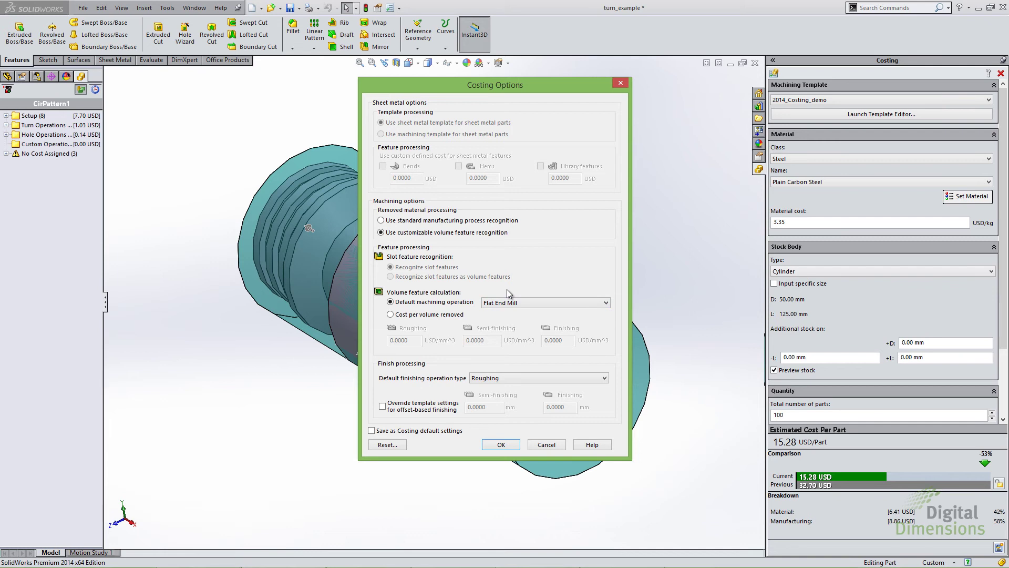
left_click(391, 315)
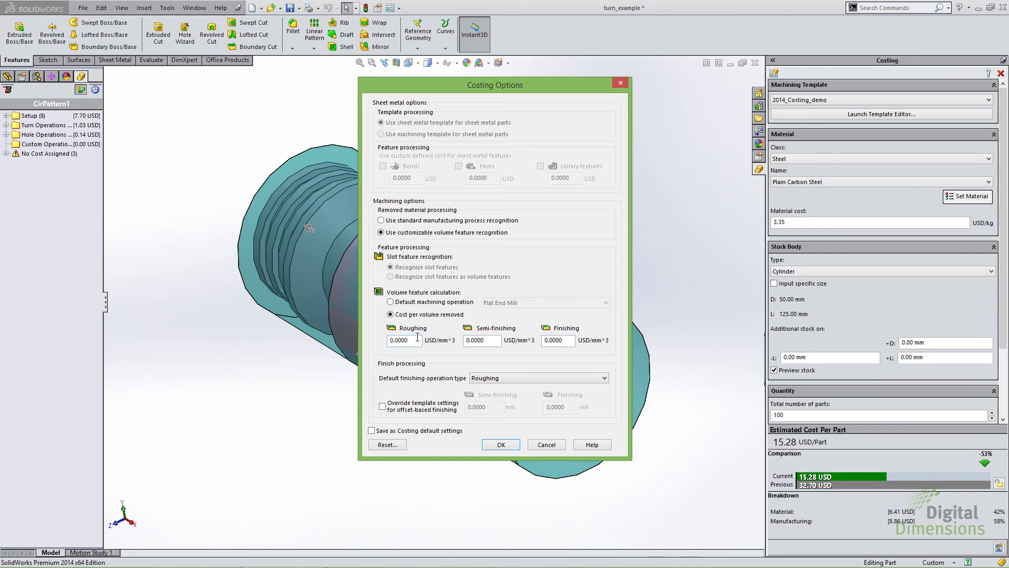
left_click(392, 303)
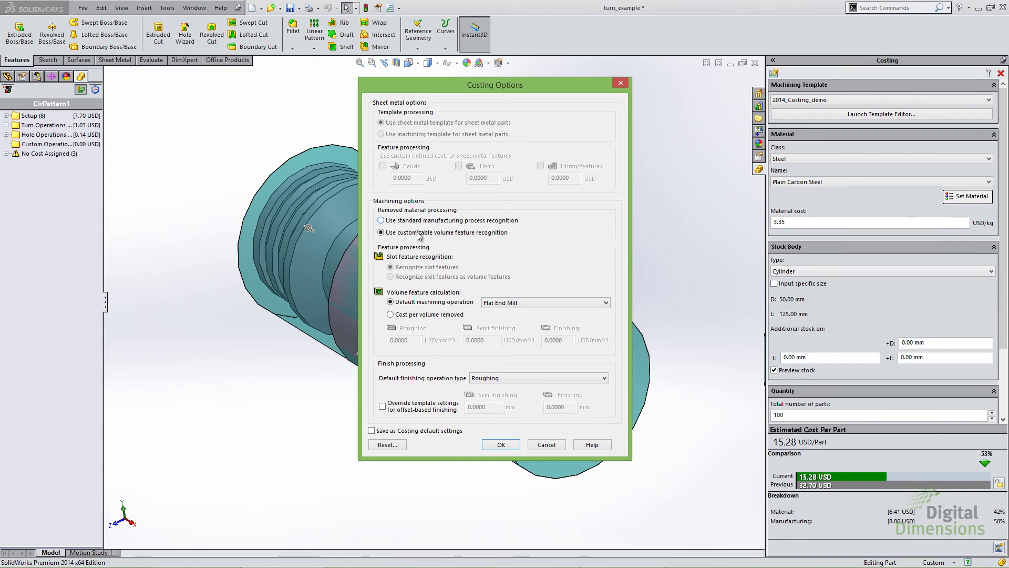
Re-cost turn_example with volume recognition, reaching 8.50 USD per part, and list Mill Operations Volumes 1–11
left_click(502, 445)
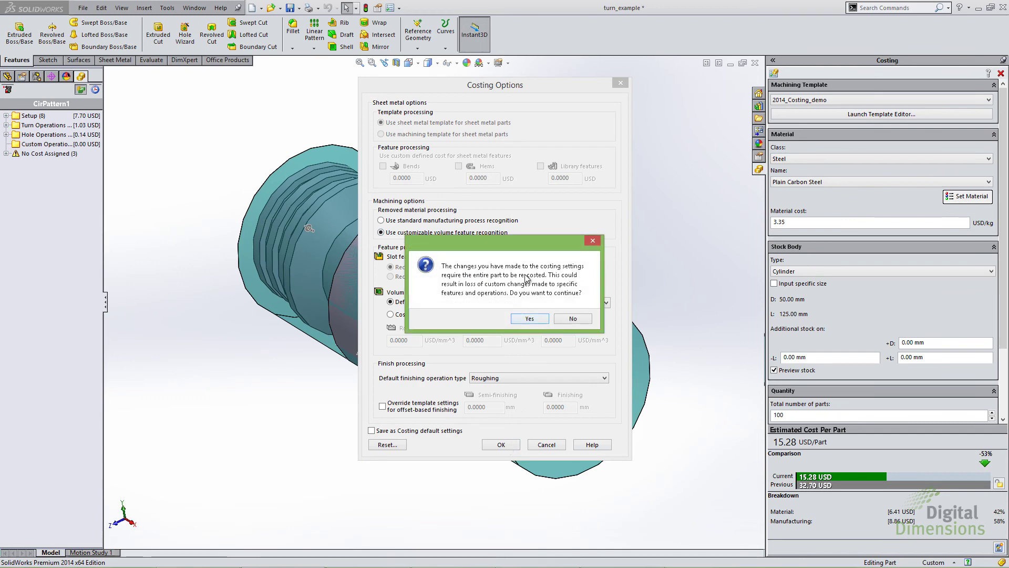
left_click(534, 319)
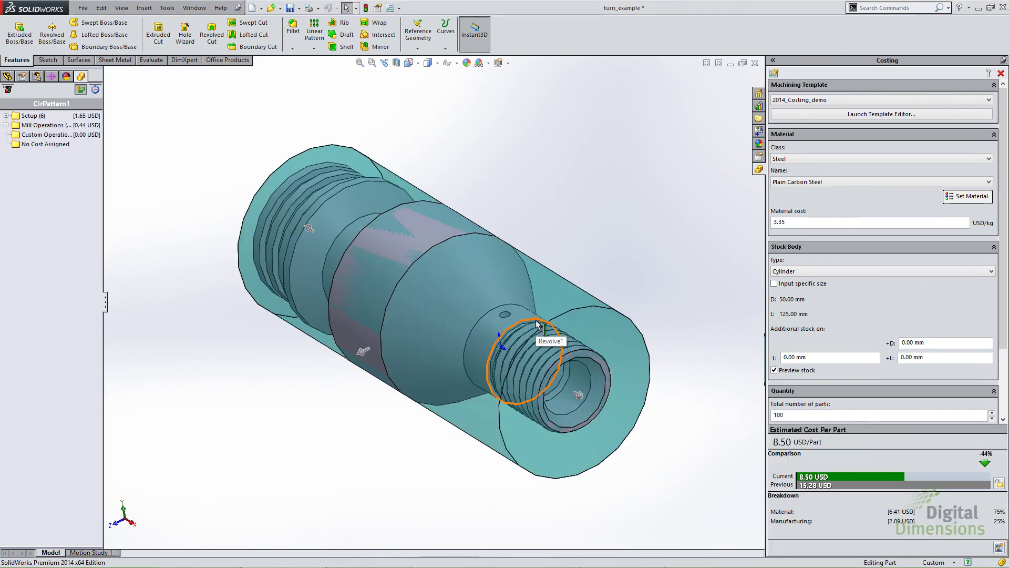
left_click(6, 125)
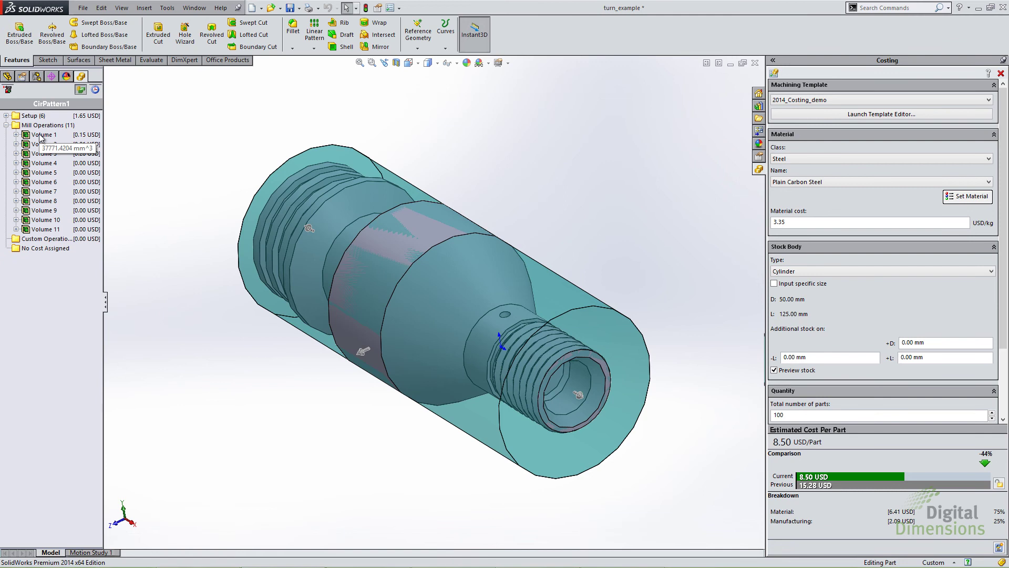
mouse_move(44, 129)
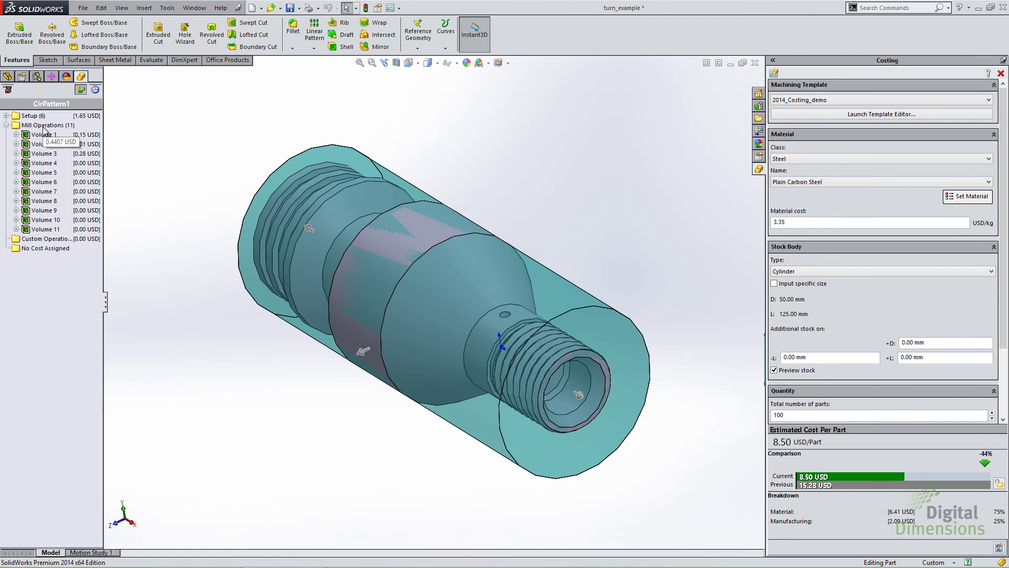
left_click(48, 135)
left_click(48, 144)
left_click(49, 154)
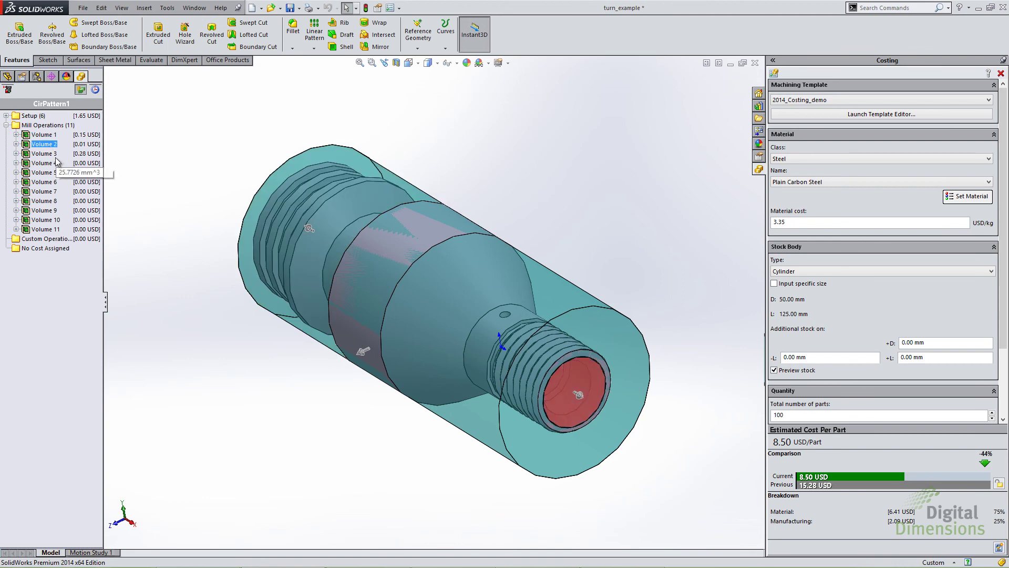
right_click(52, 195)
mouse_move(121, 254)
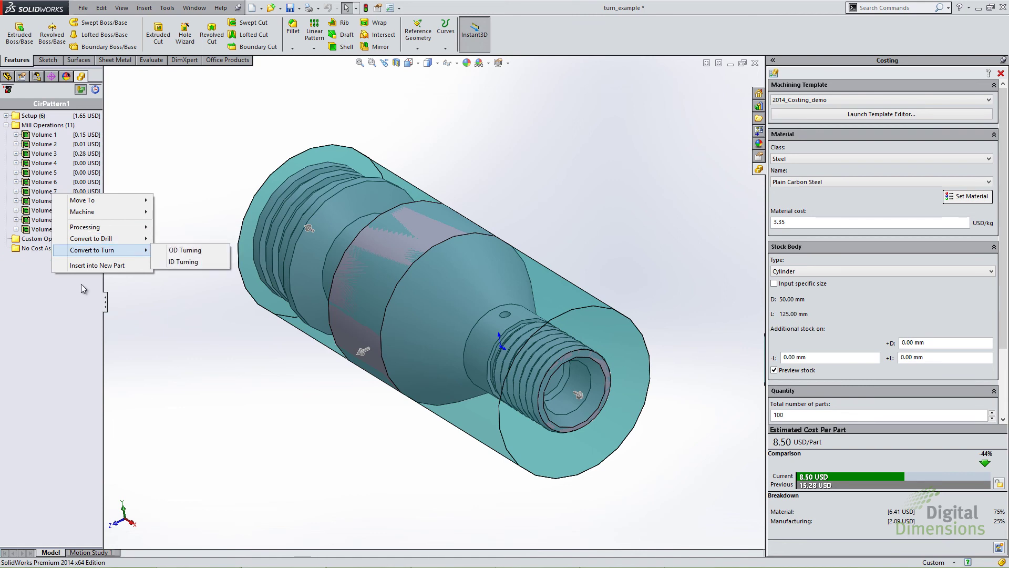
key("Escape")
Add a new setup operation and move Volume 2 into it, raising the estimate to 10.15 USD/part
left_click(6, 116)
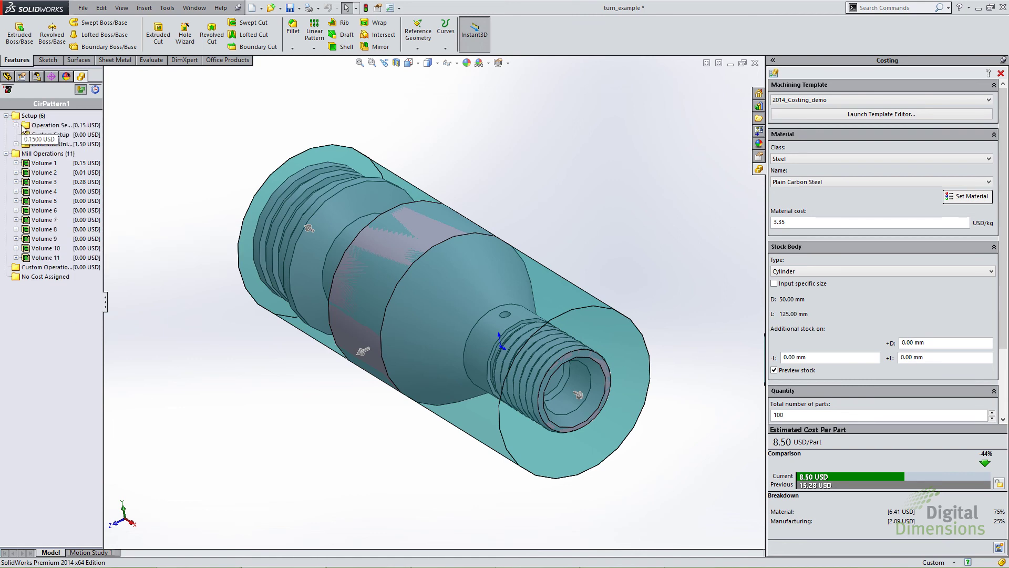
double_click(24, 127)
right_click(62, 126)
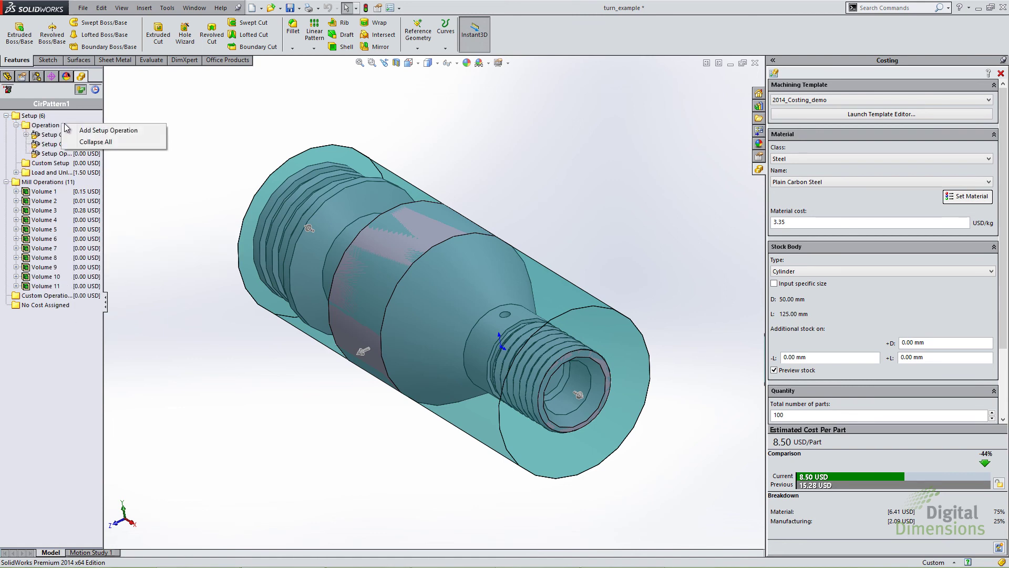
left_click(105, 131)
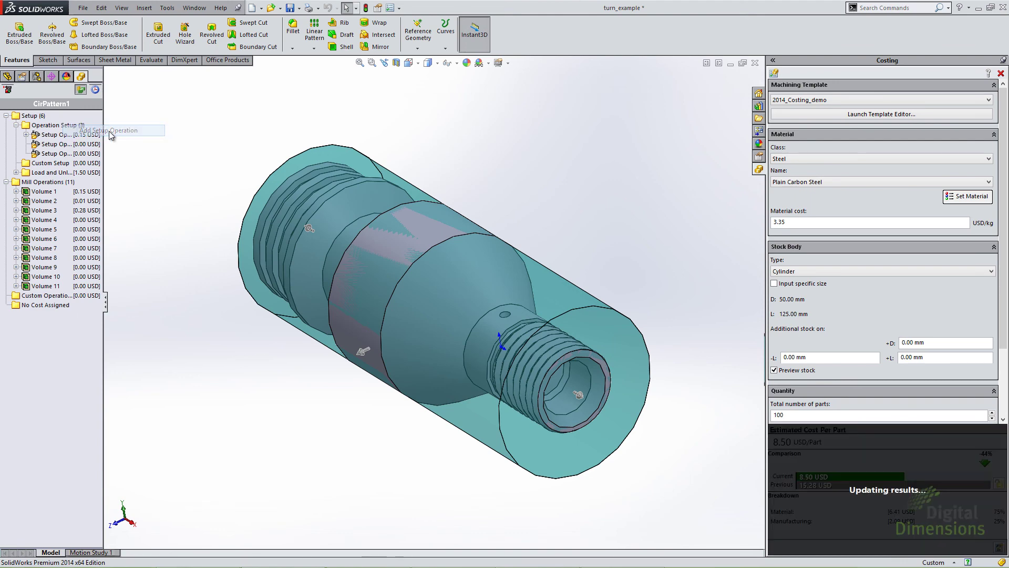
double_click(38, 135)
left_click_drag(73, 154, 42, 249)
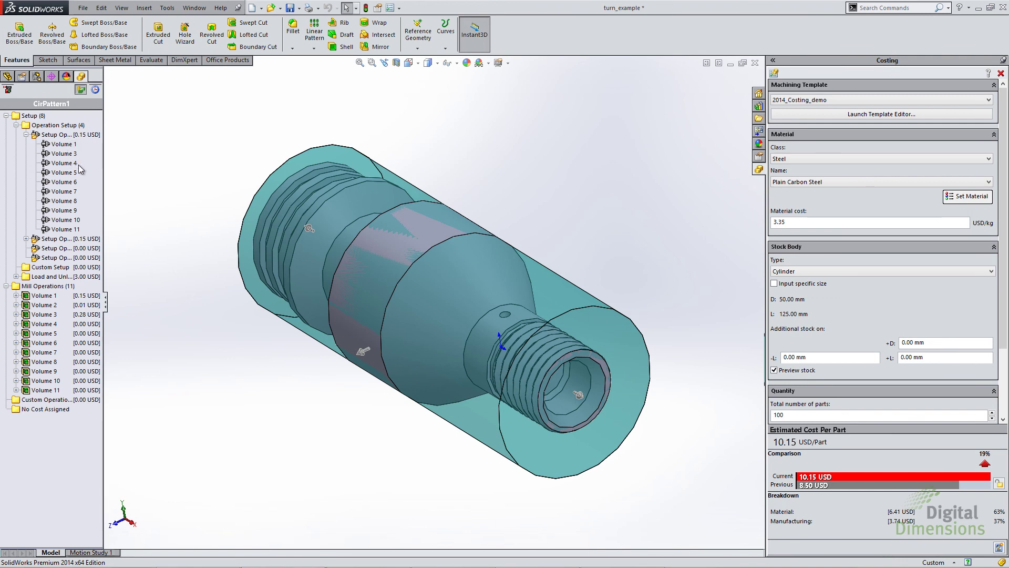
left_click(26, 239)
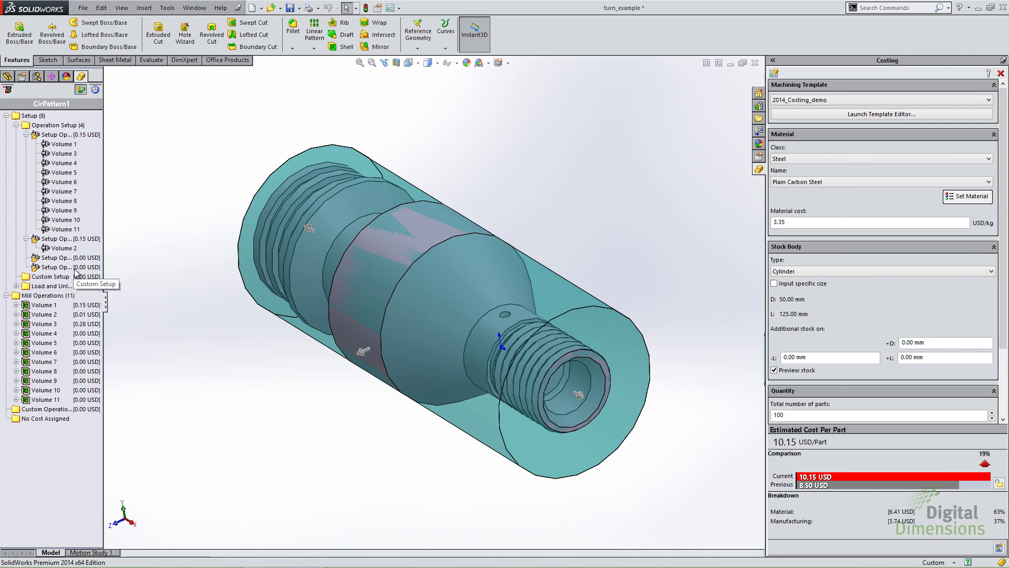
Insert Volume 6 into a new part
left_click(15, 286)
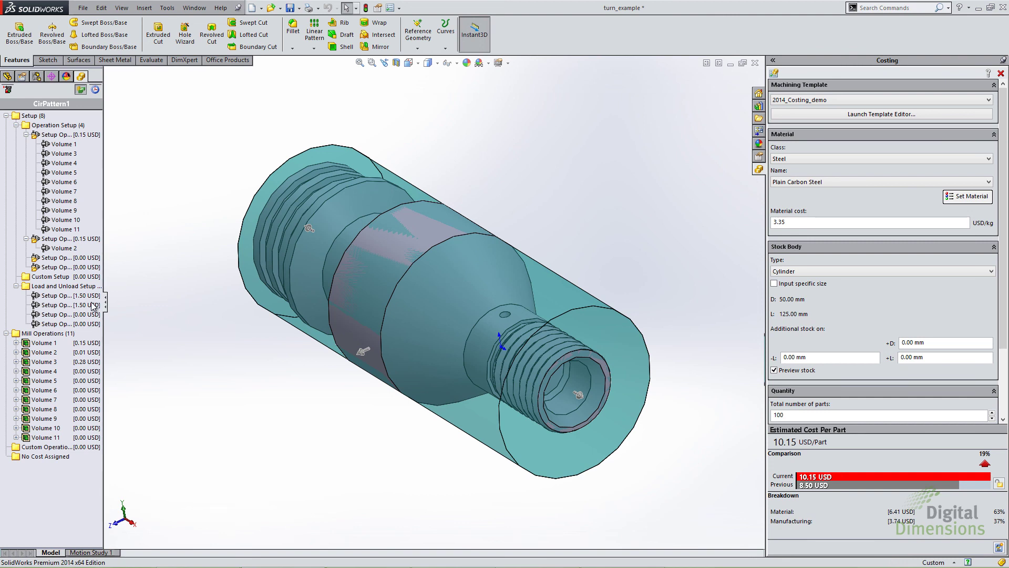
right_click(51, 392)
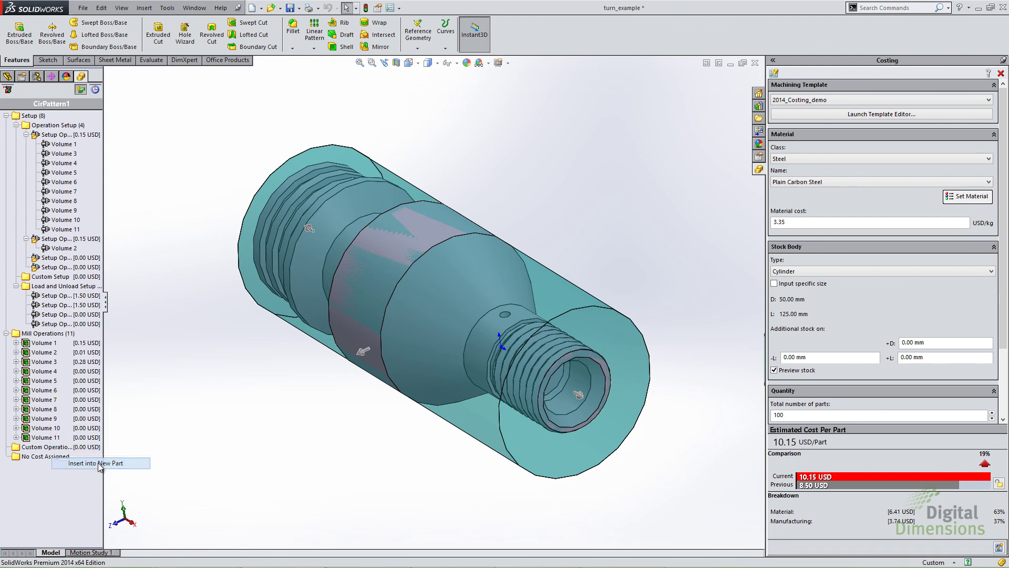
left_click(100, 463)
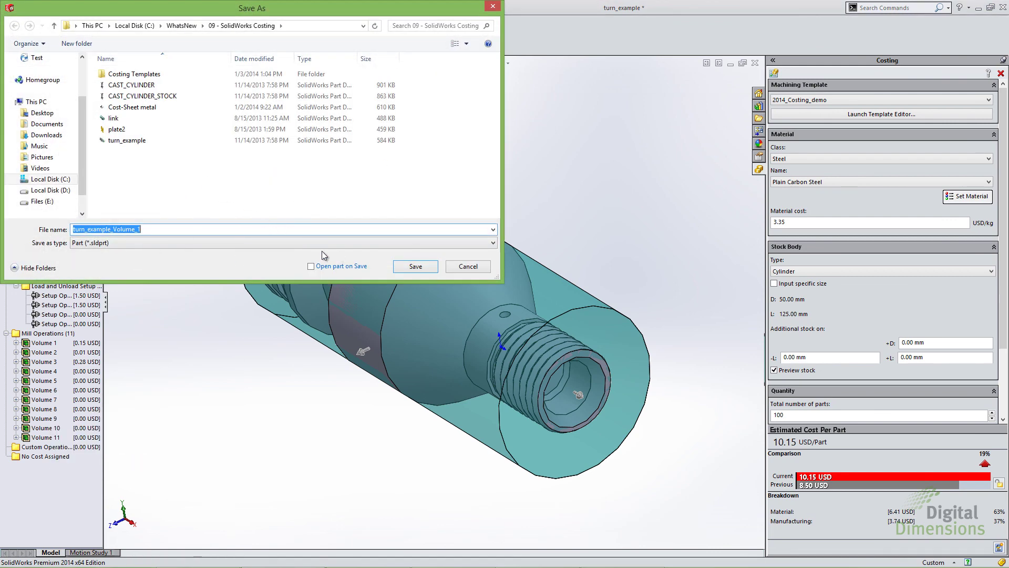